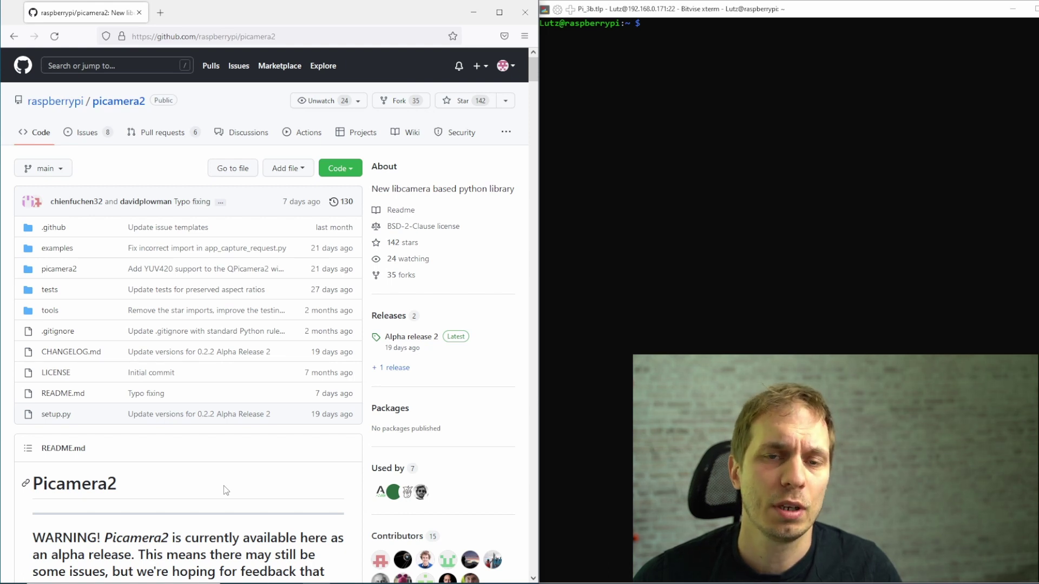
- Scroll the README to Installation and select the 'sudo apt install -y python3-libcamera python3-kms++' line
{"action": "scroll", "coordinate": [224, 486], "scroll_direction": "down", "scroll_amount": 2}
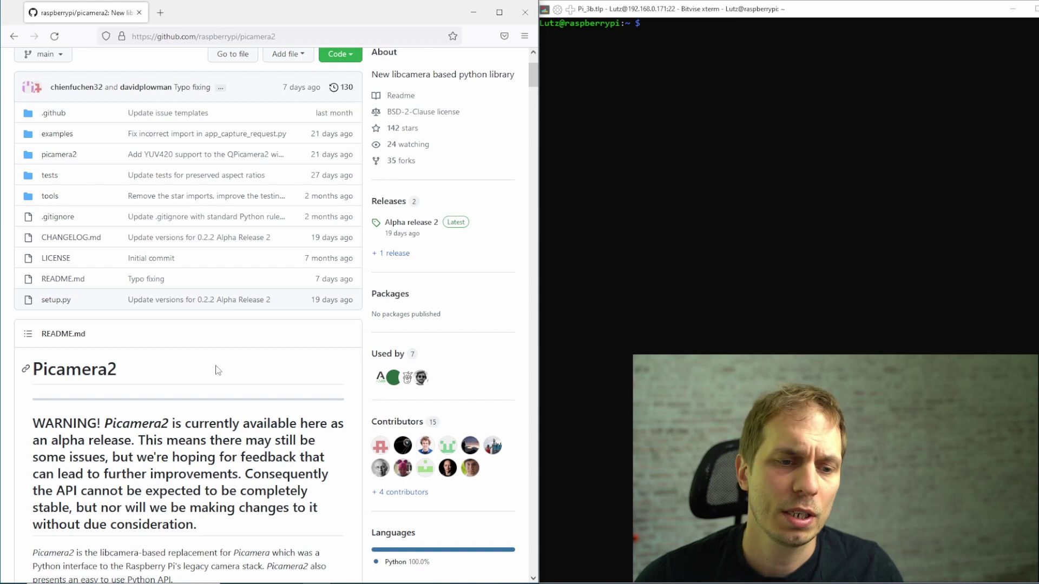
{"action": "scroll", "coordinate": [212, 364], "scroll_direction": "up", "scroll_amount": 1}
{"action": "scroll", "coordinate": [215, 366], "scroll_direction": "down", "scroll_amount": 3}
{"action": "scroll", "coordinate": [217, 366], "scroll_direction": "down", "scroll_amount": 3}
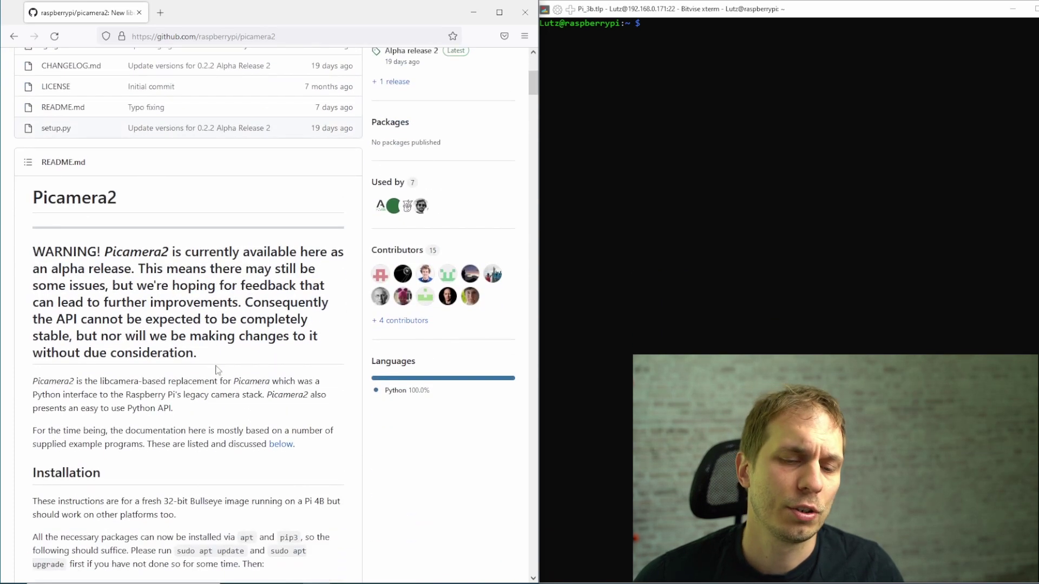
{"action": "scroll", "coordinate": [218, 370], "scroll_direction": "down", "scroll_amount": 1}
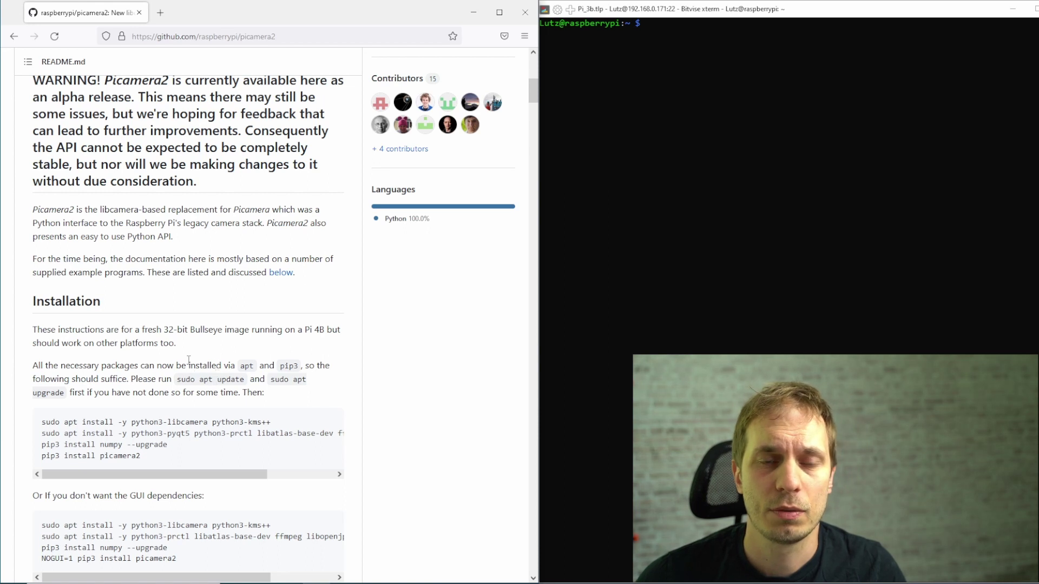
{"action": "scroll", "coordinate": [184, 357], "scroll_direction": "down", "scroll_amount": 1}
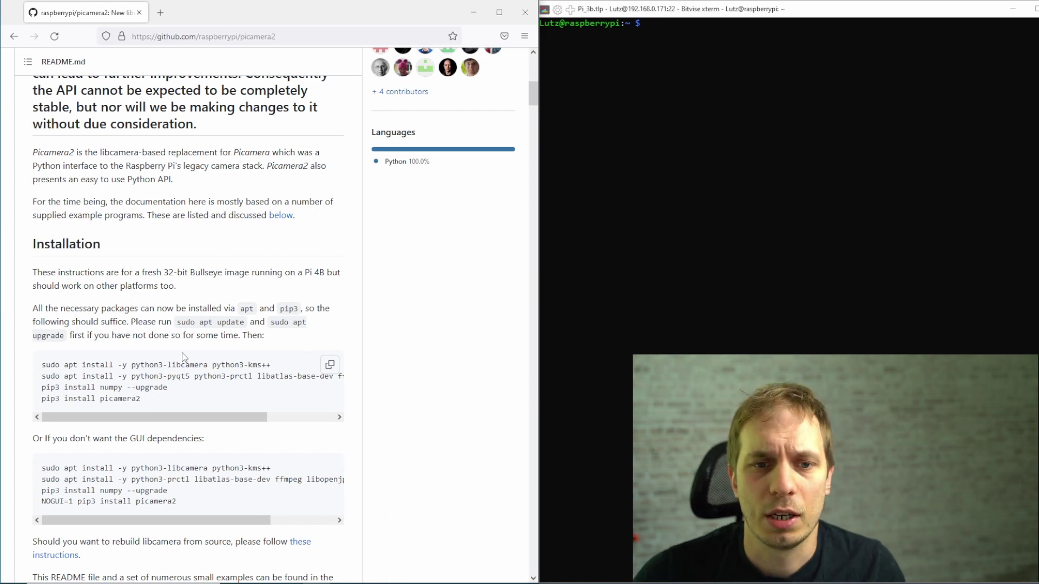
{"action": "scroll", "coordinate": [198, 330], "scroll_direction": "down", "scroll_amount": 1}
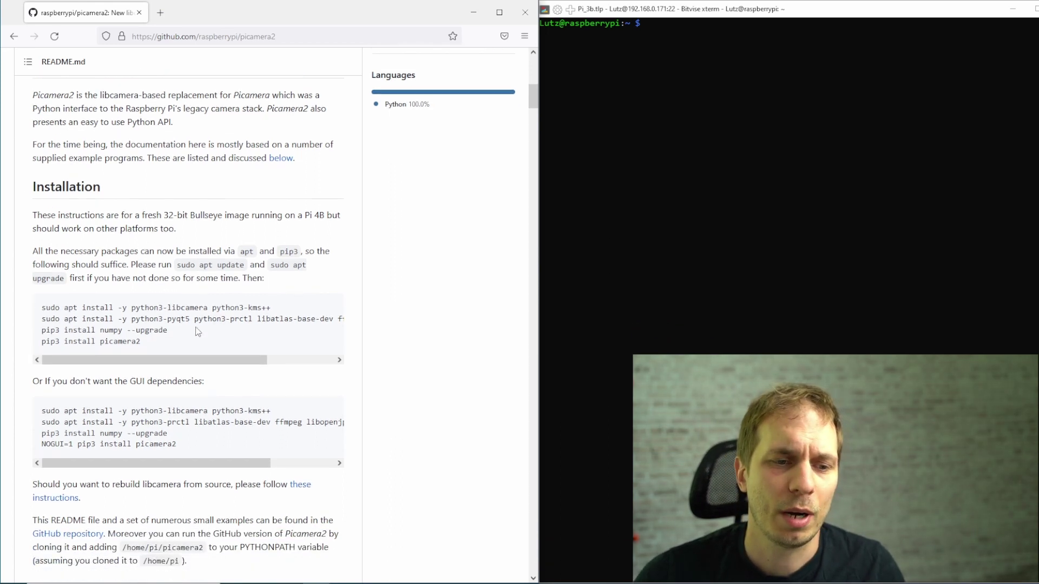
{"action": "left_click_drag", "start_coordinate": [285, 313], "coordinate": [23, 313]}
{"action": "key", "text": "super+c"}
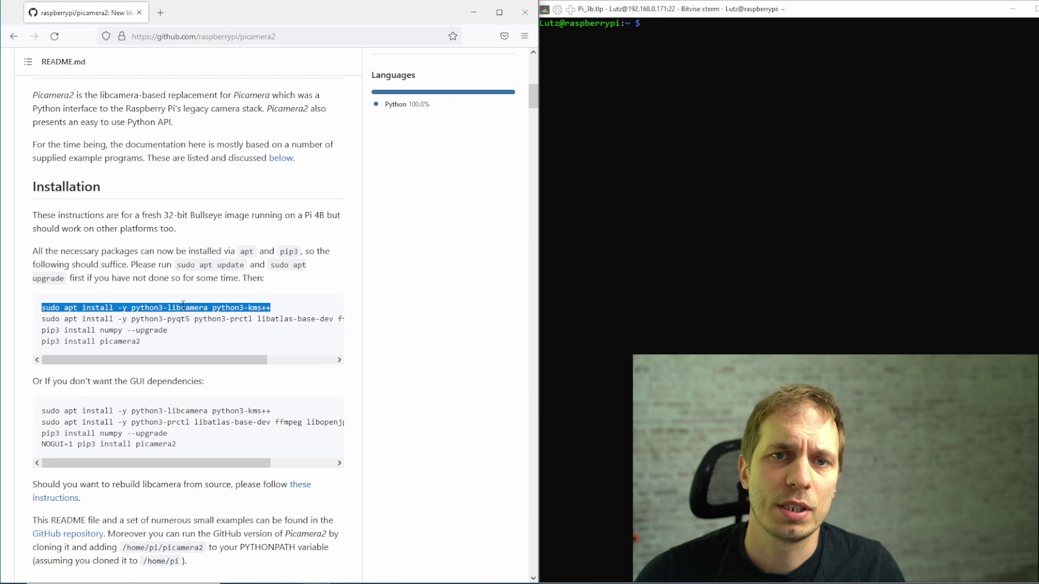
- Paste and run 'sudo apt install -y python3-libcamera python3-kms++' in the xterm terminal
{"action": "left_click", "coordinate": [793, 8]}
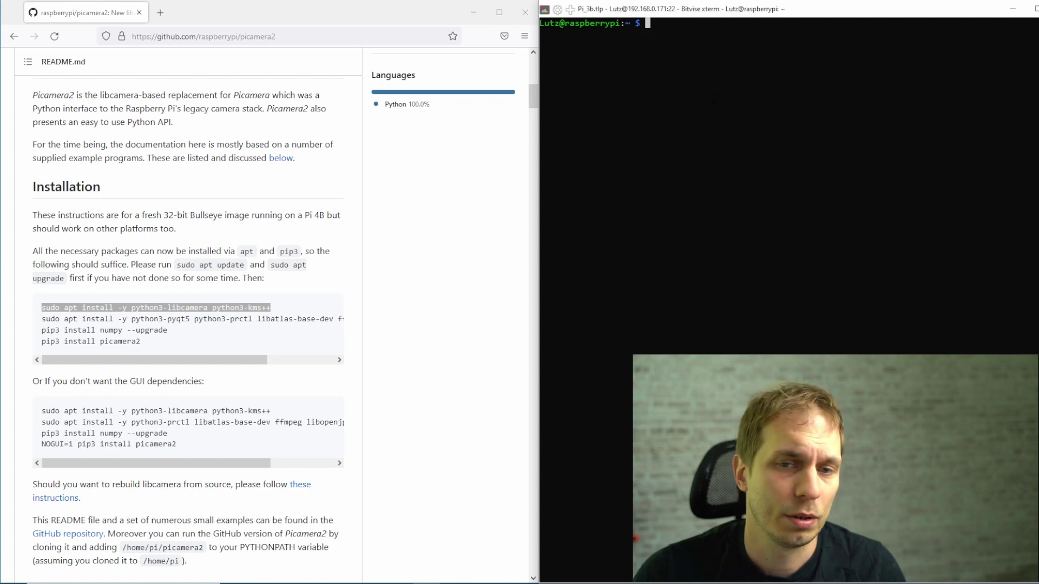
{"action": "right_click", "coordinate": [713, 98]}
{"action": "key", "text": "Return"}
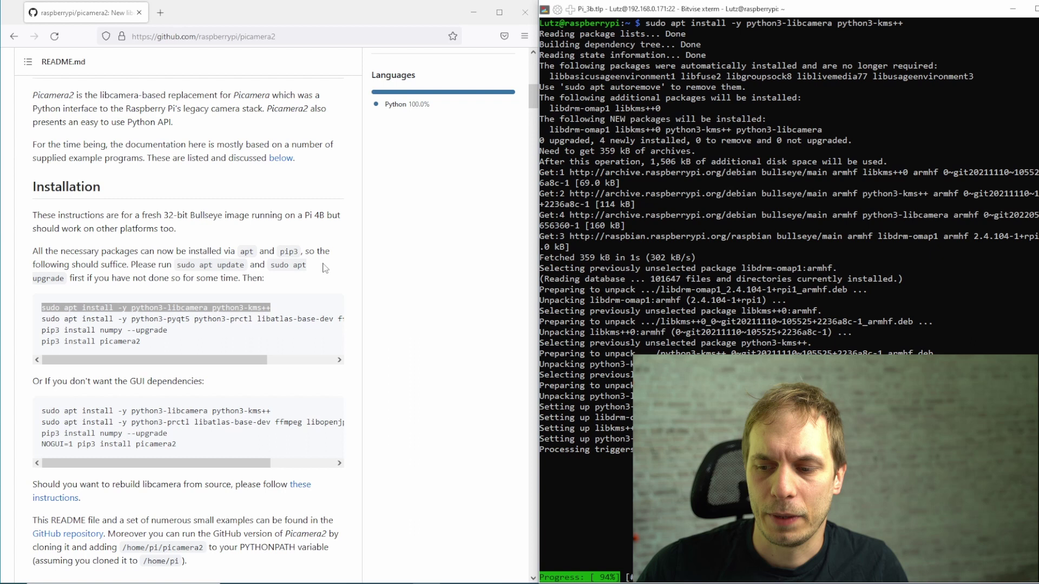
- Copy and run the PyQt5/libatlas dependency and numpy upgrade commands in xterm
{"action": "scroll", "coordinate": [316, 287], "scroll_direction": "down", "scroll_amount": 2}
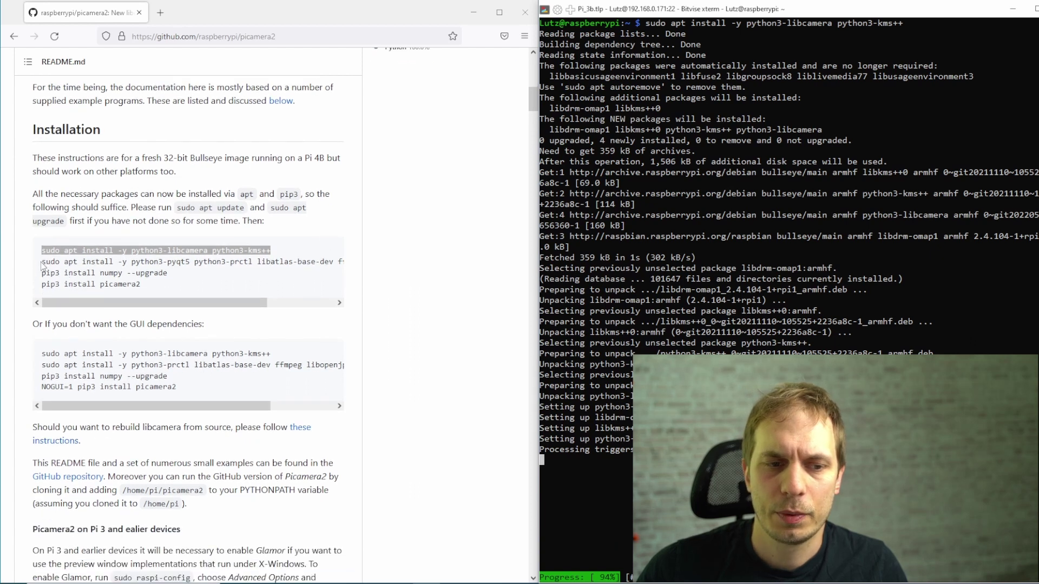
{"action": "left_click_drag", "start_coordinate": [42, 261], "coordinate": [368, 266]}
{"action": "key", "text": "super+c"}
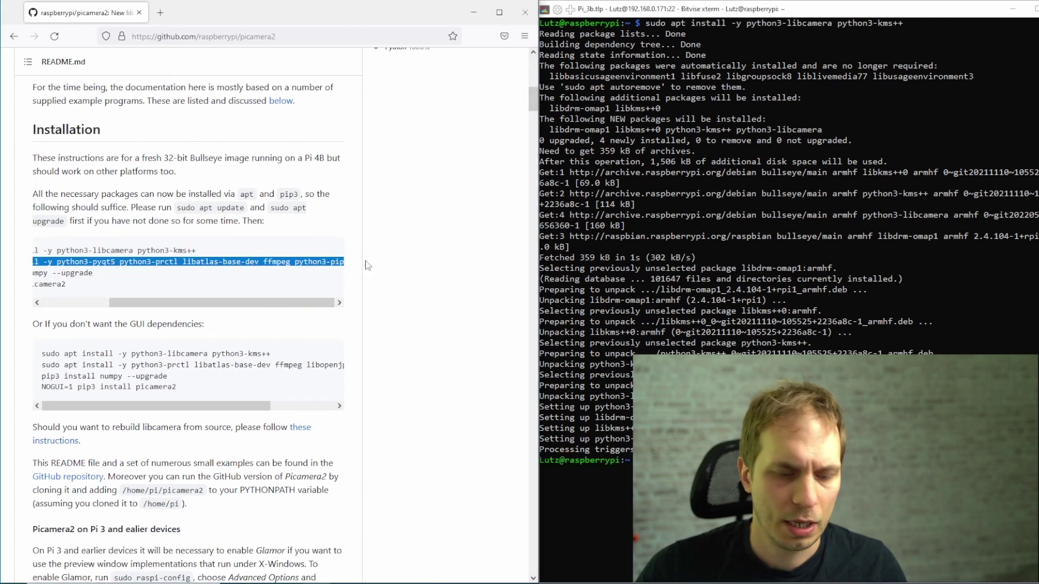
{"action": "key", "text": "alt+Tab"}
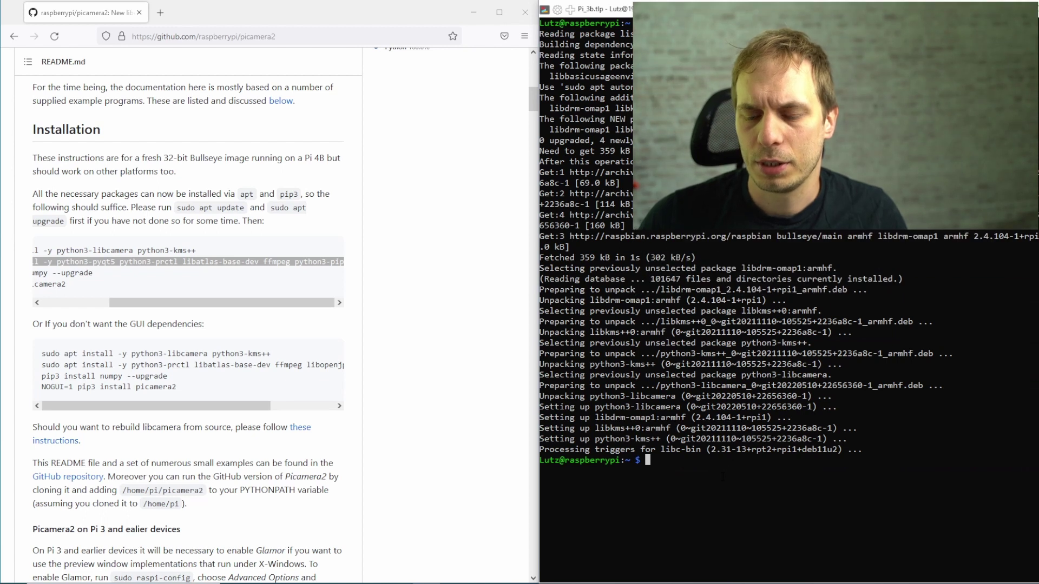
{"action": "right_click", "coordinate": [722, 476]}
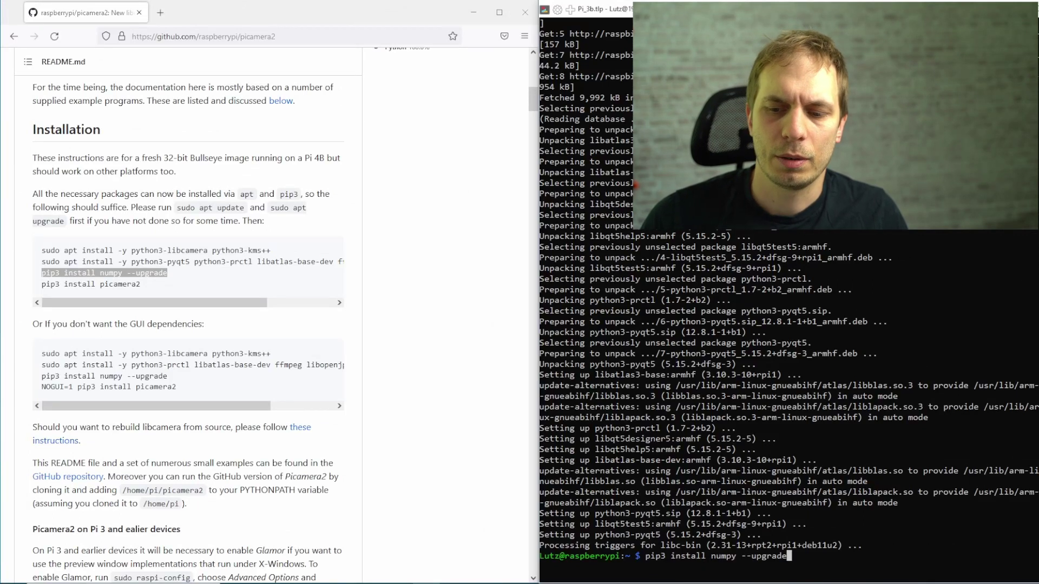
{"action": "key", "text": "Return"}
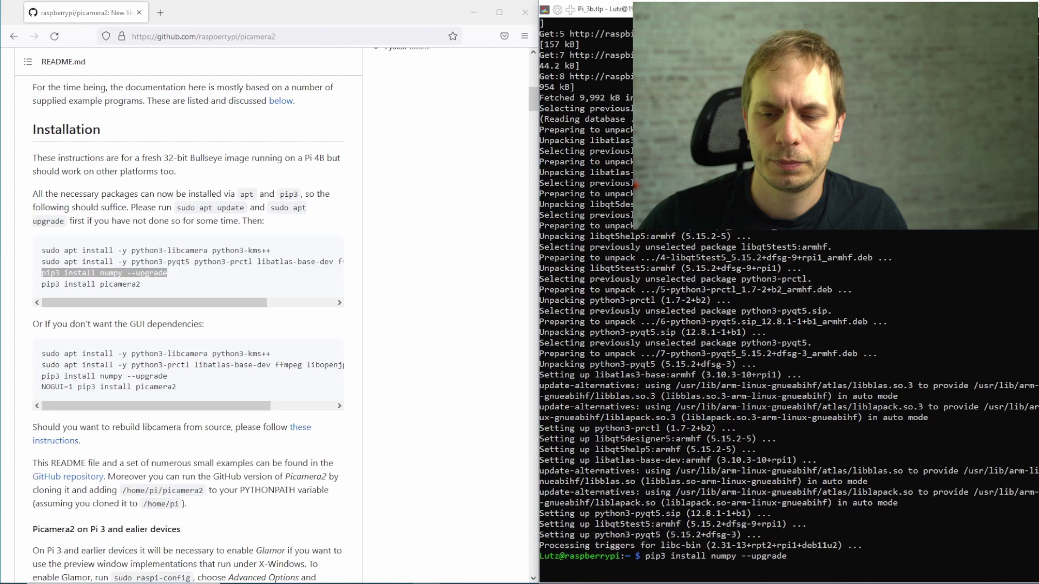
- Copy 'pip3 install picamera2' from the README and run it in xterm
{"action": "triple_click", "coordinate": [263, 290]}
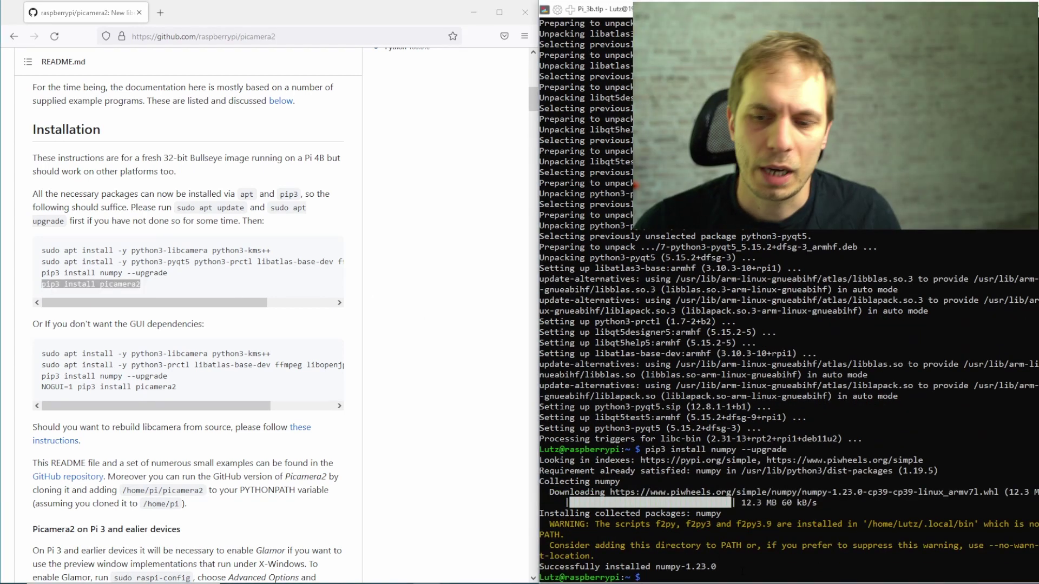
{"action": "type", "text": "pip3 install picamera2"}
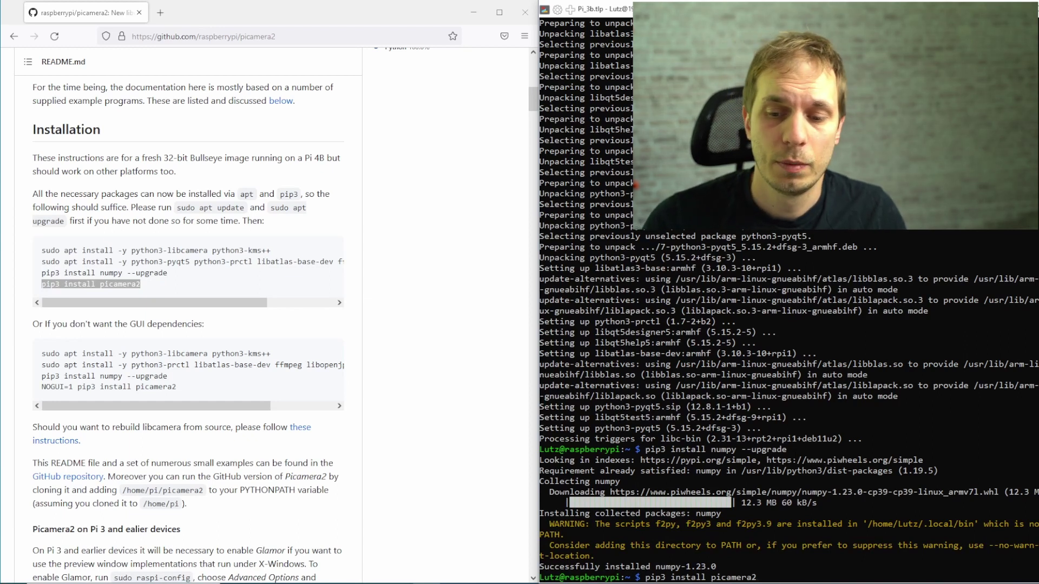
{"action": "key", "text": "Return"}
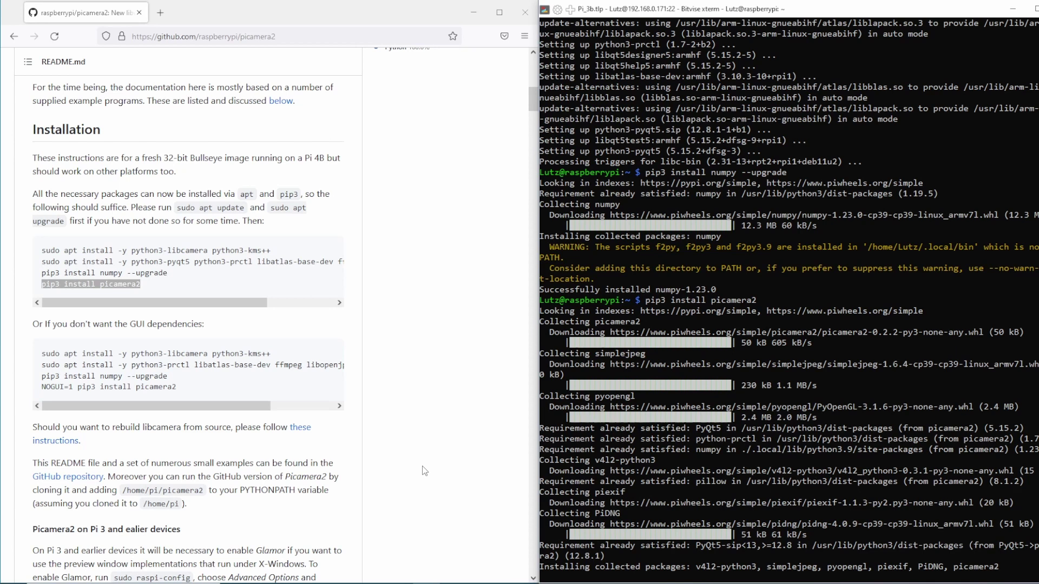
- Build and run 'sudo apt install -y python3-opencv opencv-data' in xterm from the README's OpenCV lines
{"action": "scroll", "coordinate": [422, 466], "scroll_direction": "down", "scroll_amount": 2}
{"action": "scroll", "coordinate": [422, 466], "scroll_direction": "up", "scroll_amount": 2}
{"action": "scroll", "coordinate": [422, 466], "scroll_direction": "down", "scroll_amount": 2}
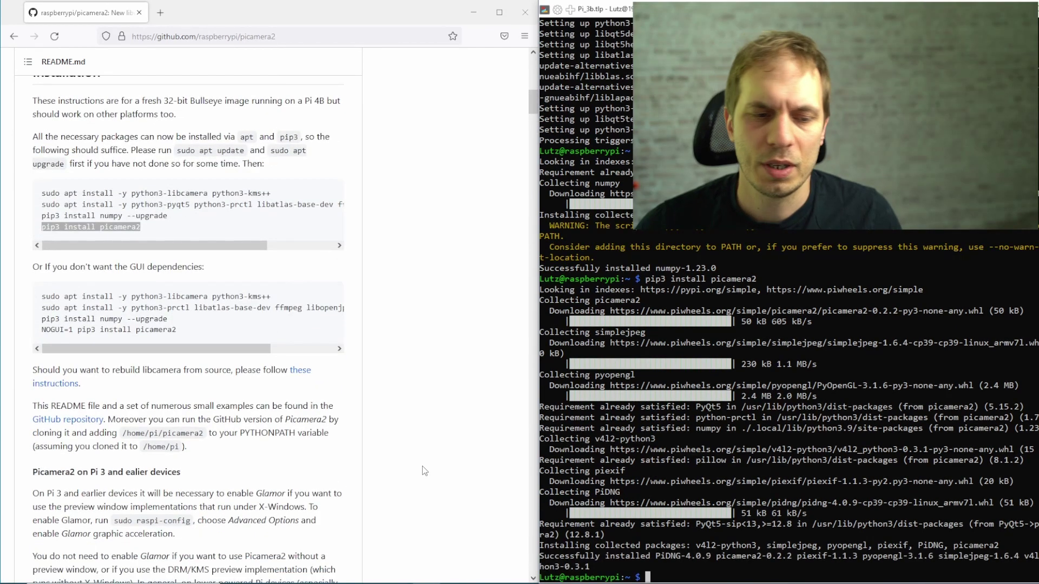
{"action": "scroll", "coordinate": [422, 470], "scroll_direction": "down", "scroll_amount": 3}
{"action": "scroll", "coordinate": [422, 466], "scroll_direction": "down", "scroll_amount": 10}
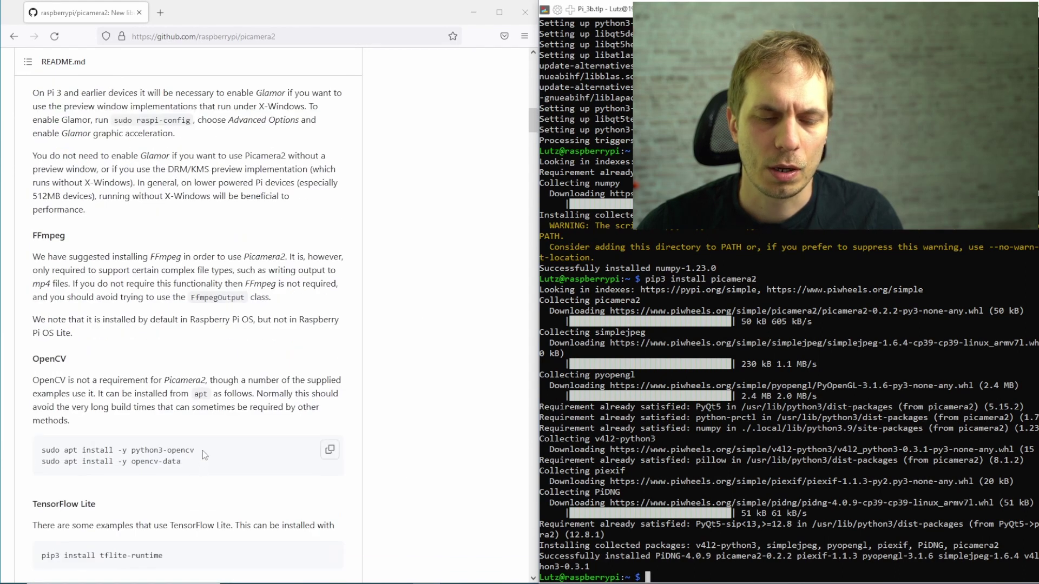
{"action": "left_click_drag", "start_coordinate": [208, 450], "coordinate": [42, 453]}
{"action": "key", "text": "ctrl+c"}
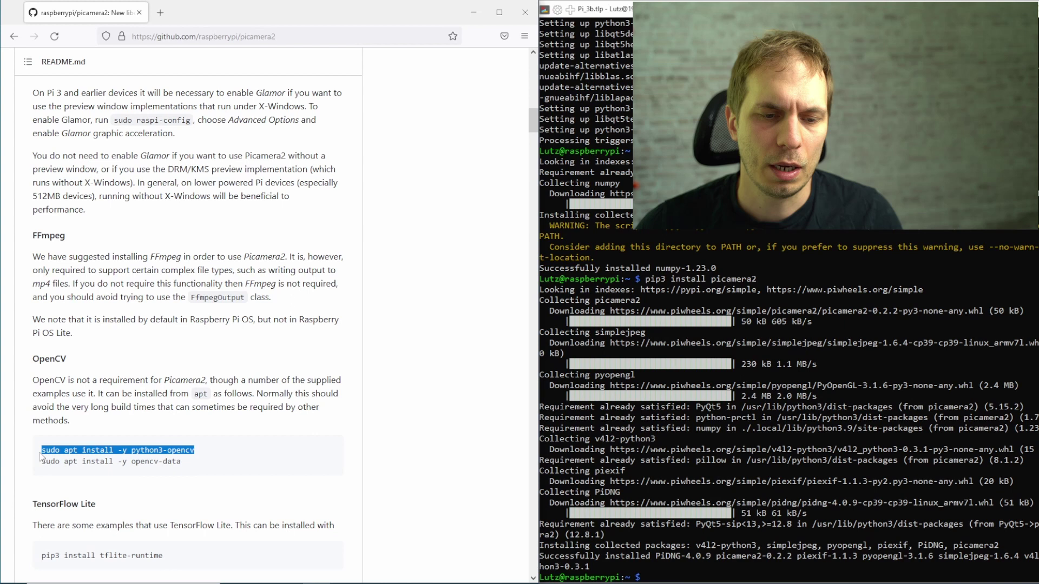
{"action": "key", "text": "alt+Tab"}
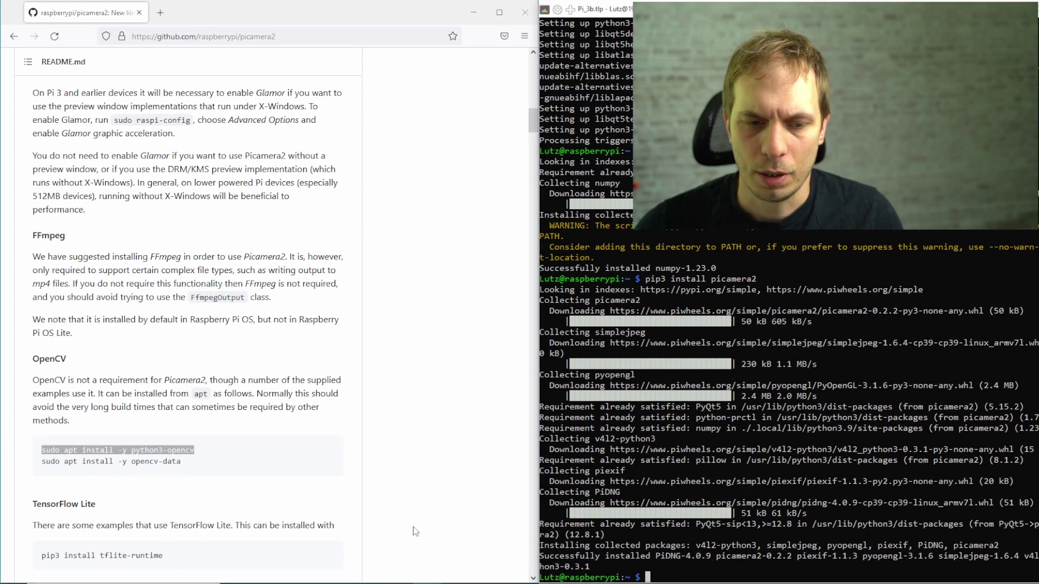
{"action": "key", "text": "ctrl+v"}
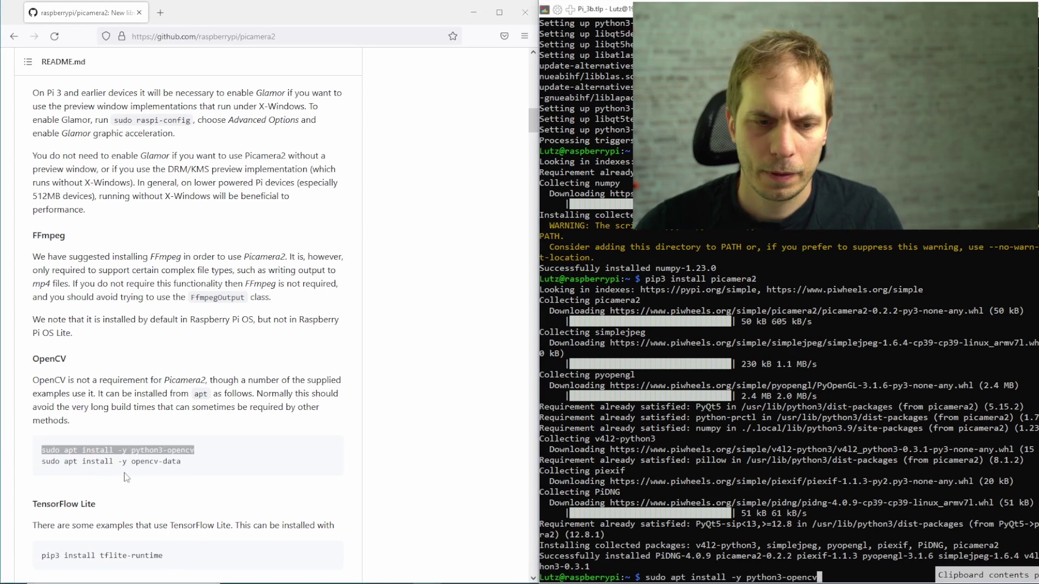
{"action": "left_click_drag", "start_coordinate": [184, 462], "coordinate": [131, 463]}
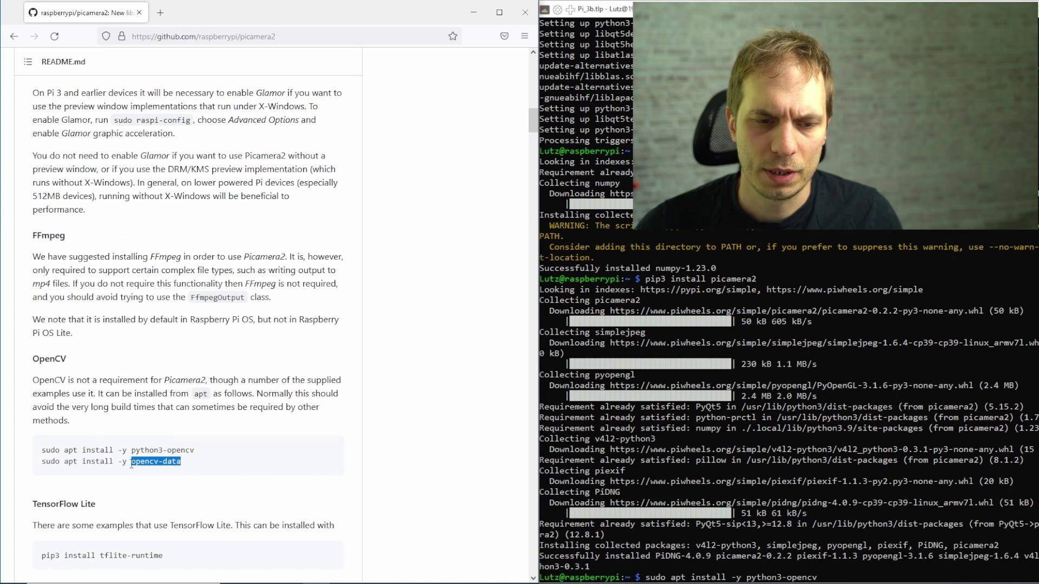
{"action": "key", "text": "alt+Tab"}
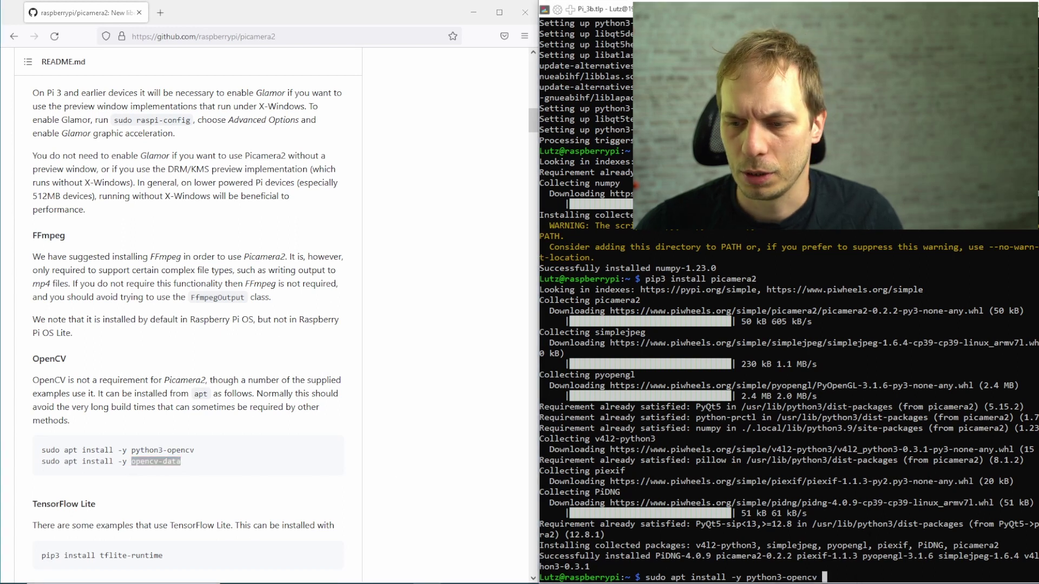
{"action": "type", "text": "opencv-data"}
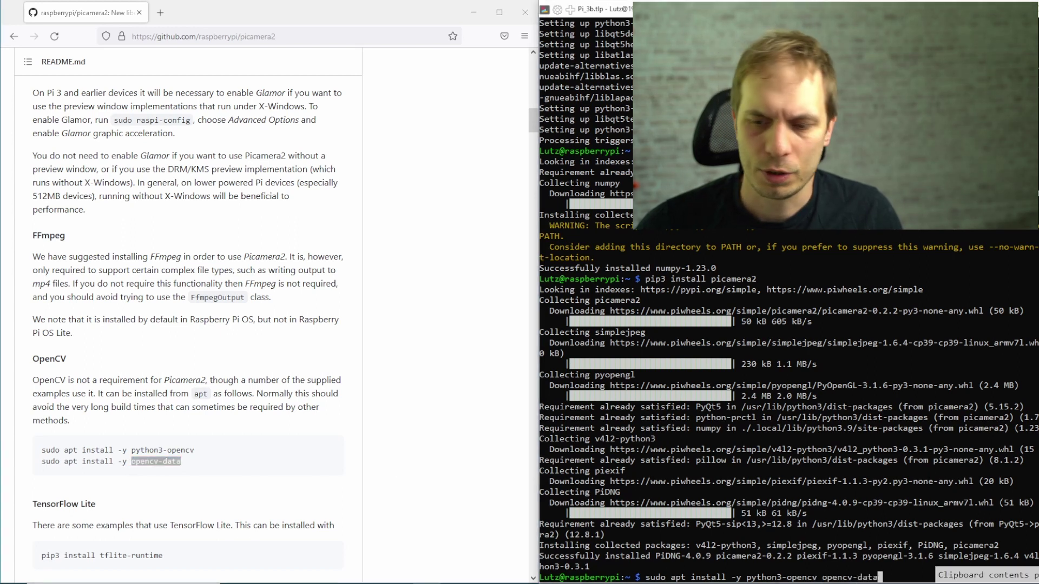
{"action": "key", "text": "Return"}
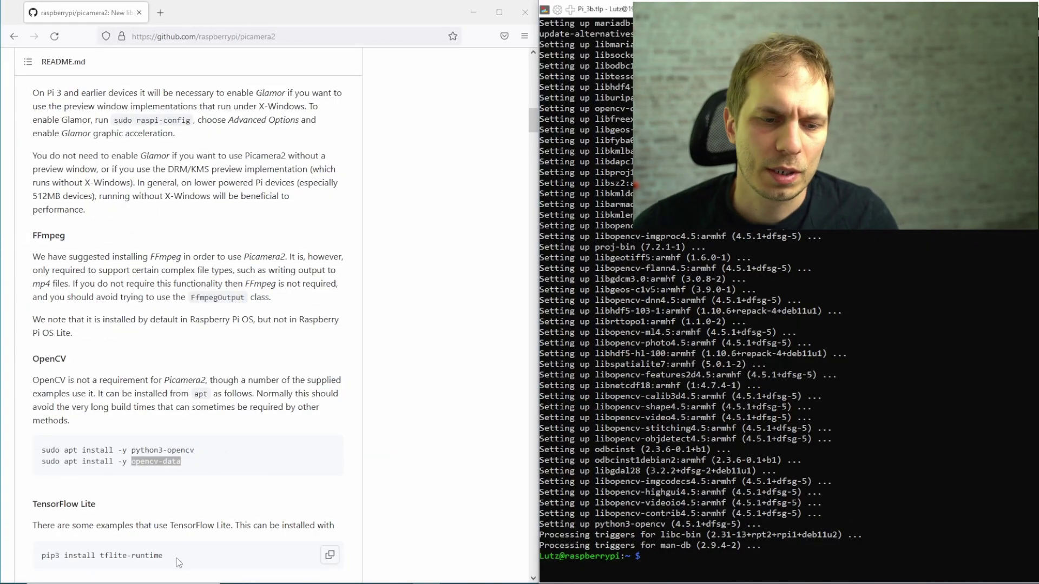
- Copy 'pip3 install tflite-runtime' and run it in xterm
{"action": "left_click_drag", "start_coordinate": [164, 557], "coordinate": [59, 558]}
{"action": "right_click", "coordinate": [51, 558]}
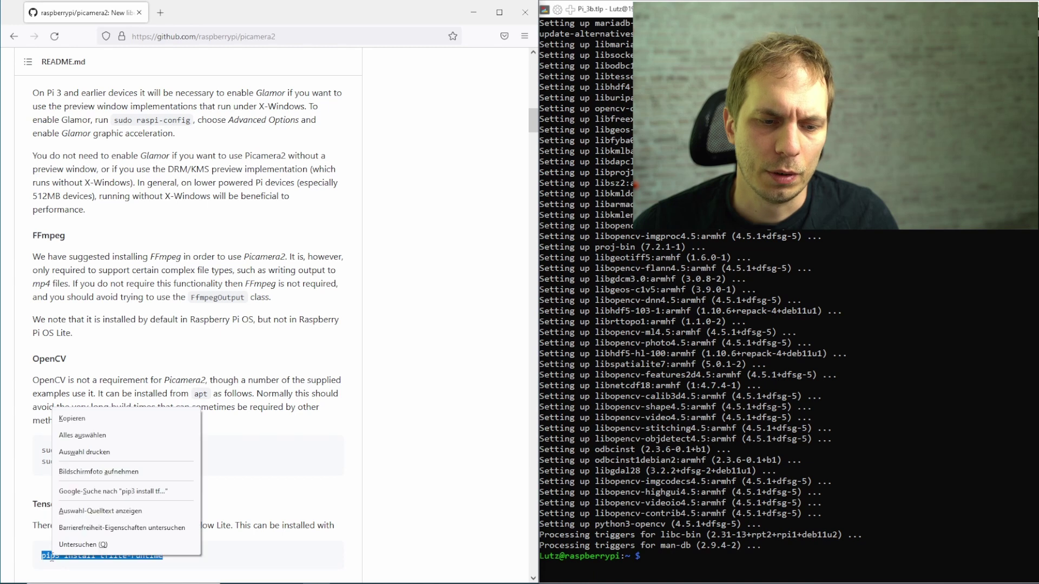
{"action": "left_click", "coordinate": [90, 427]}
{"action": "right_click", "coordinate": [784, 556]}
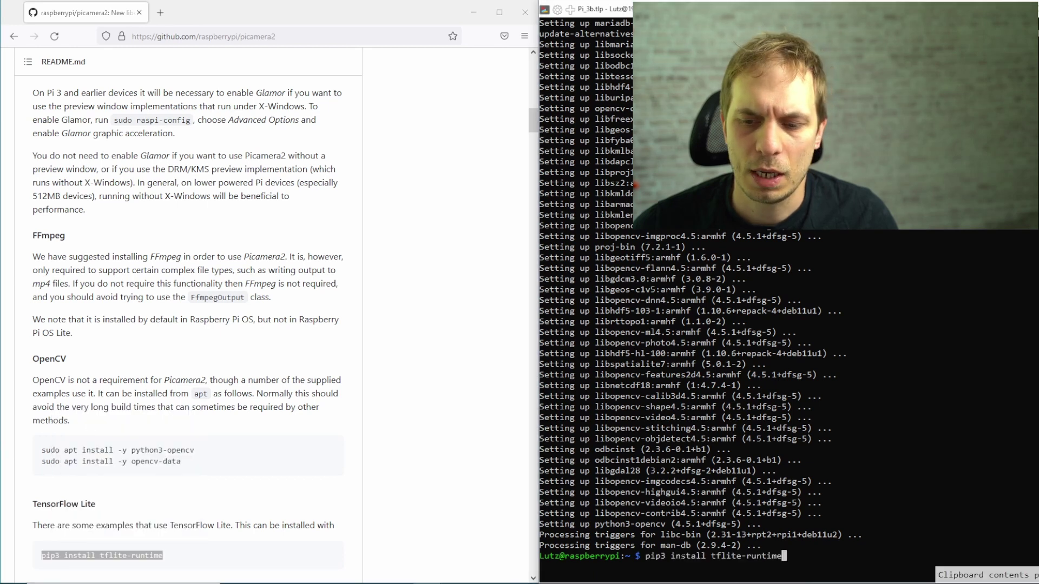
{"action": "key", "text": "Return"}
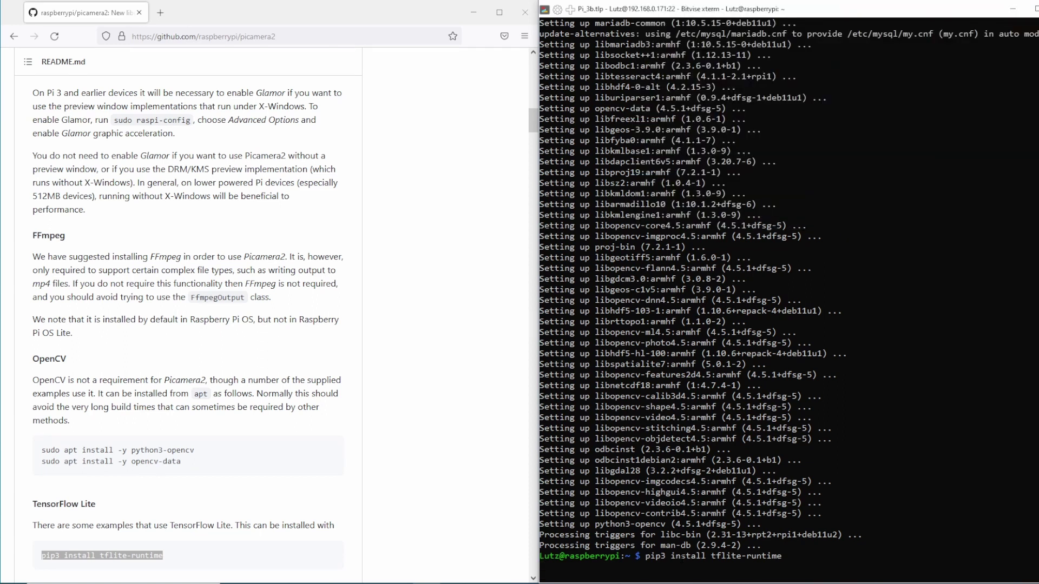
- Check that tflite-runtime-2.9.1 installed, then maximize the xterm window
{"action": "scroll", "coordinate": [374, 482], "scroll_direction": "down", "scroll_amount": 3}
{"action": "scroll", "coordinate": [374, 482], "scroll_direction": "up", "scroll_amount": 7}
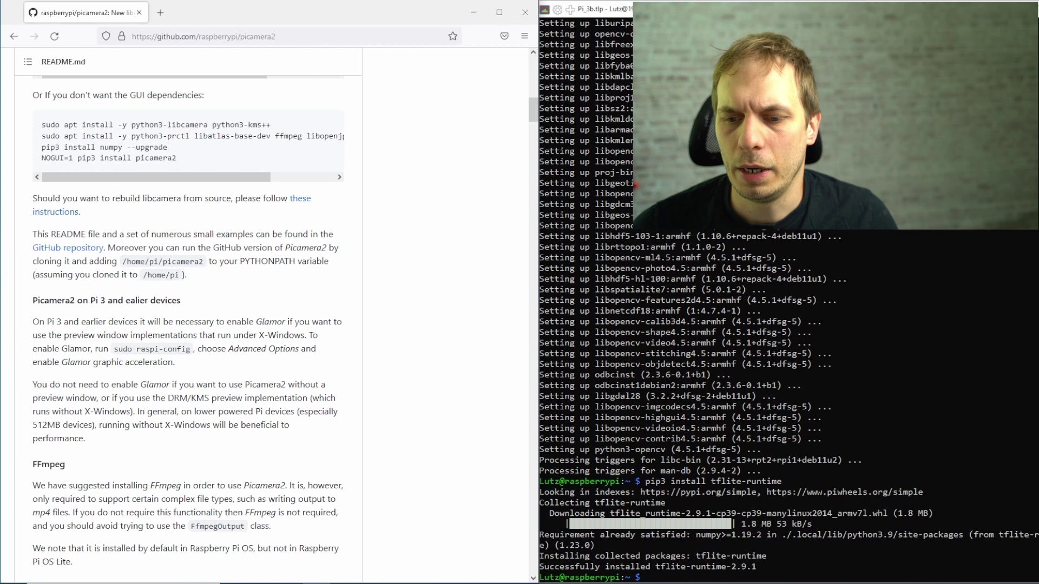
{"action": "key", "text": "super+Up"}
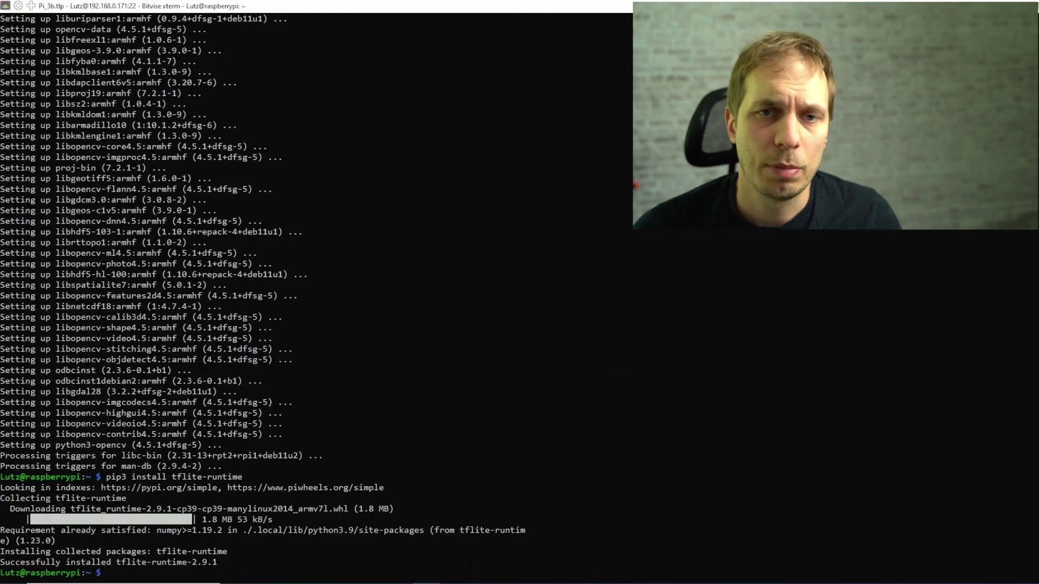
- Launch the Pi configuration tool with 'sudo raspi-config', correcting a typo
{"action": "type", "text": "sudo"}
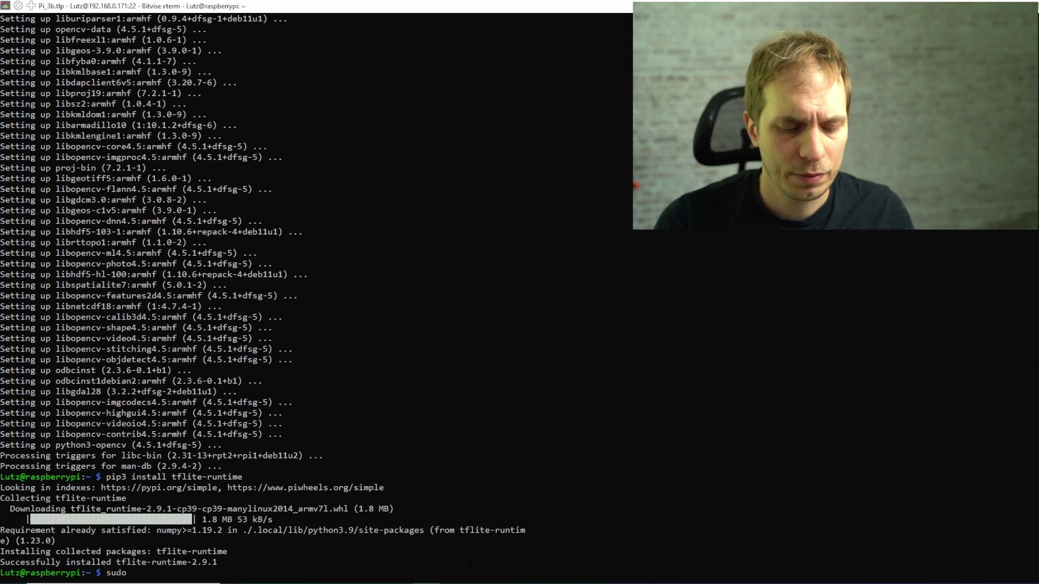
{"action": "type", "text": " rasp"}
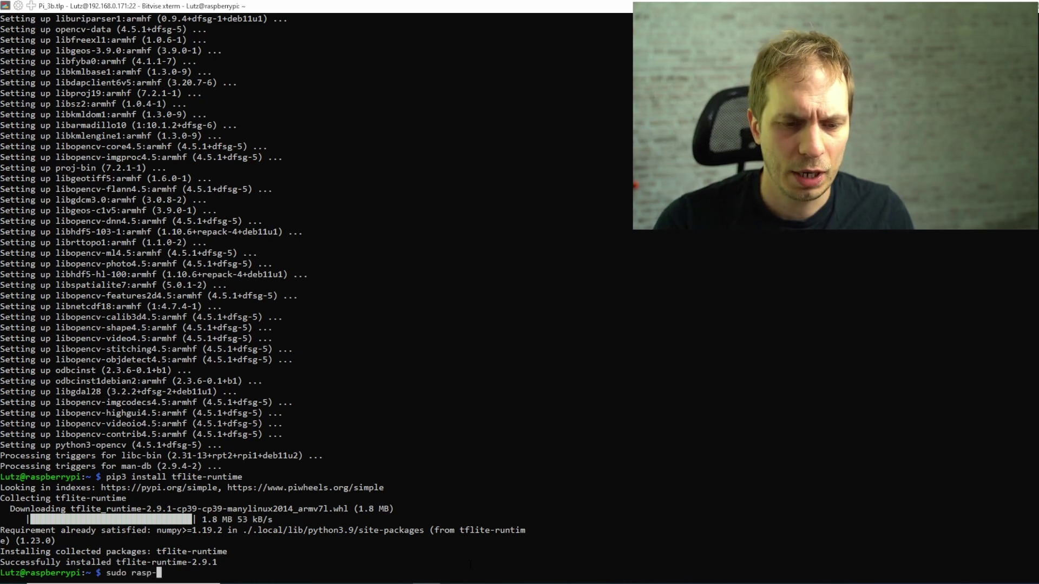
{"action": "type", "text": "-config"}
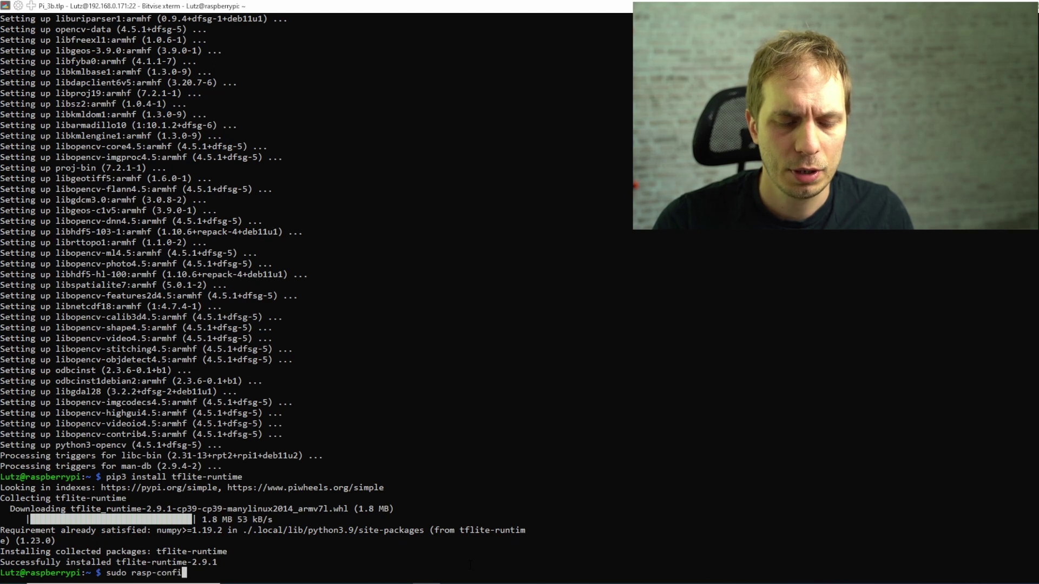
{"action": "key", "text": "BackSpace"}
{"action": "key", "text": "BackSpace"}
{"action": "key", "text": "BackSpace"}
{"action": "key", "text": "BackSpace"}
{"action": "key", "text": "BackSpace"}
{"action": "key", "text": "BackSpace"}
{"action": "key", "text": "BackSpace"}
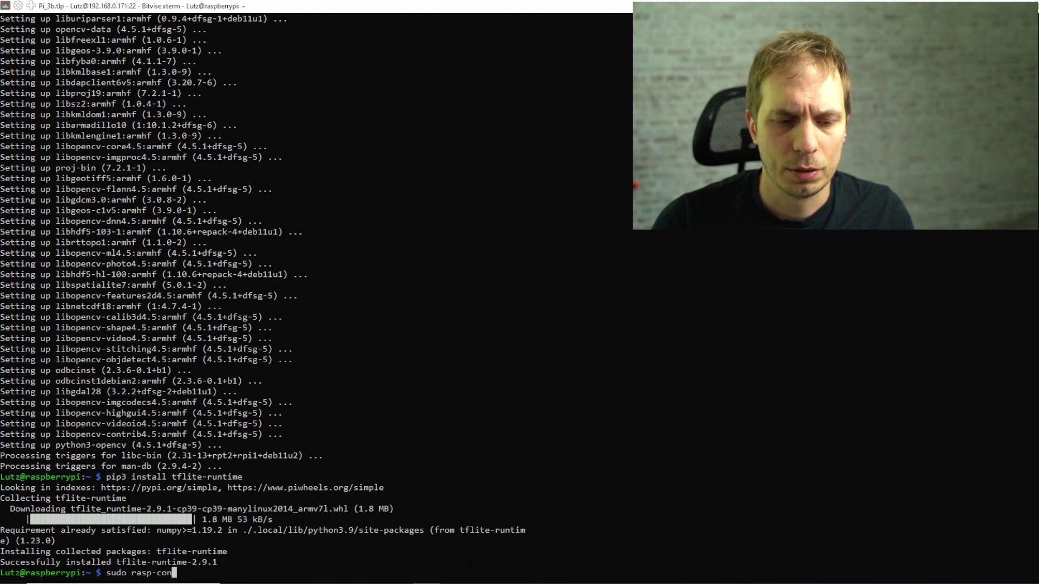
{"action": "type", "text": "i-c"}
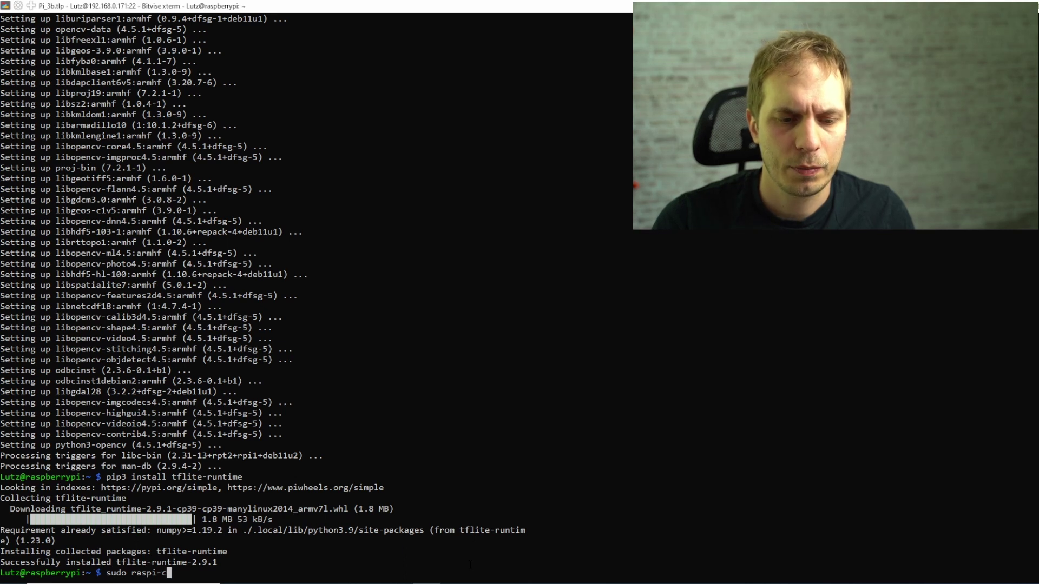
{"action": "type", "text": "onfig"}
{"action": "key", "text": "Return"}
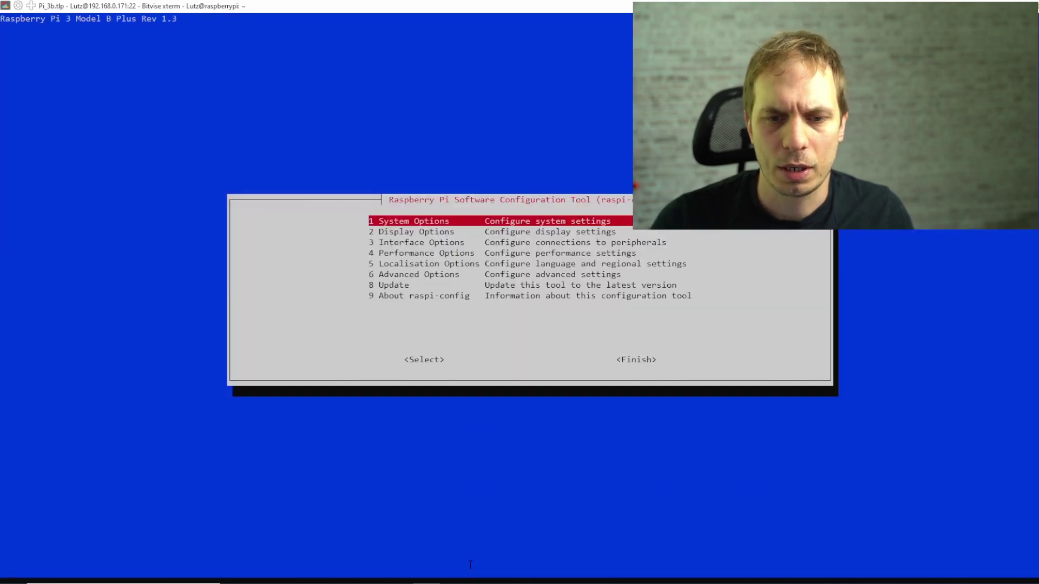
- Enable A8 Glamor under 6 Advanced Options, acknowledge the notice, and select Finish
{"action": "key", "text": "Down"}
{"action": "key", "text": "Down"}
{"action": "key", "text": "Down"}
{"action": "key", "text": "Down"}
{"action": "key", "text": "Down"}
{"action": "key", "text": "Return"}
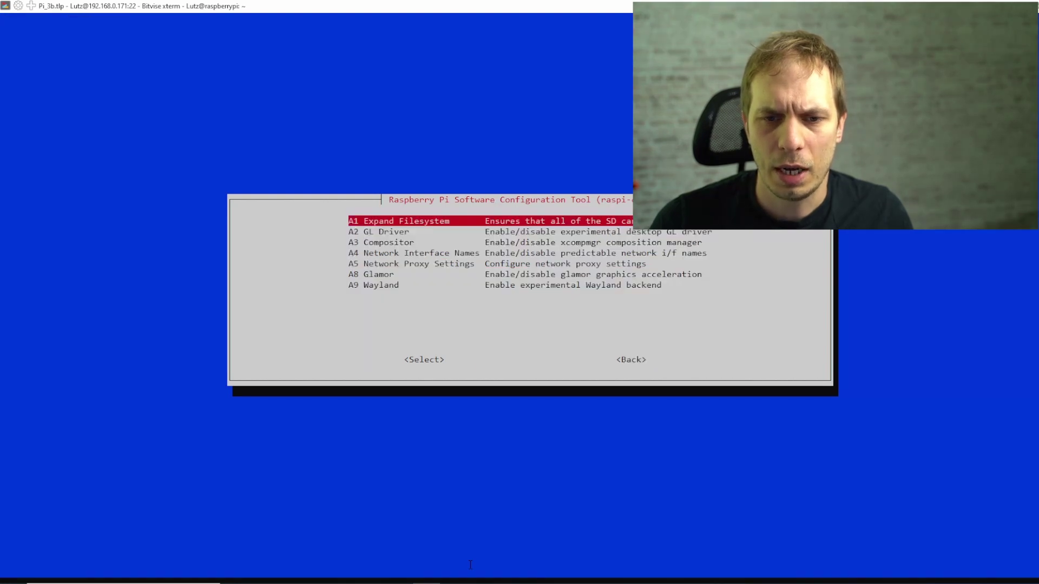
{"action": "key", "text": "Down"}
{"action": "key", "text": "Down"}
{"action": "key", "text": "Down"}
{"action": "key", "text": "Down"}
{"action": "key", "text": "Down"}
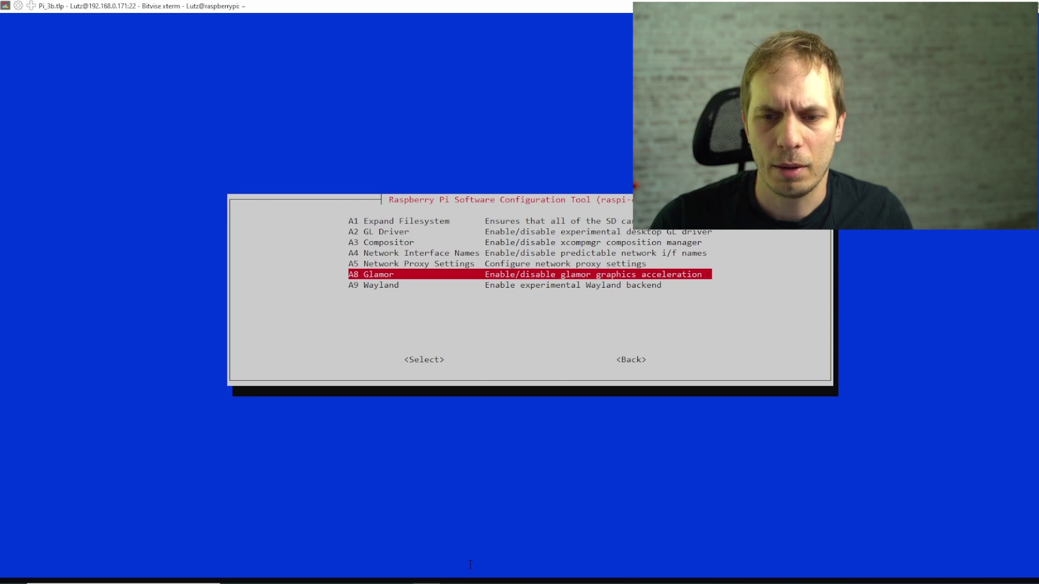
{"action": "key", "text": "Return"}
{"action": "key", "text": "Left"}
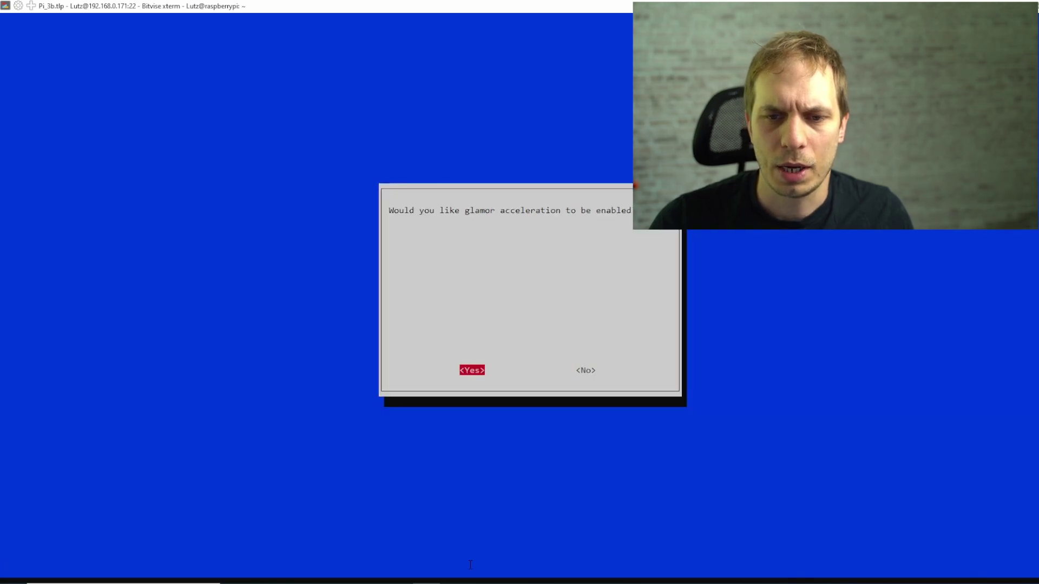
{"action": "key", "text": "Return"}
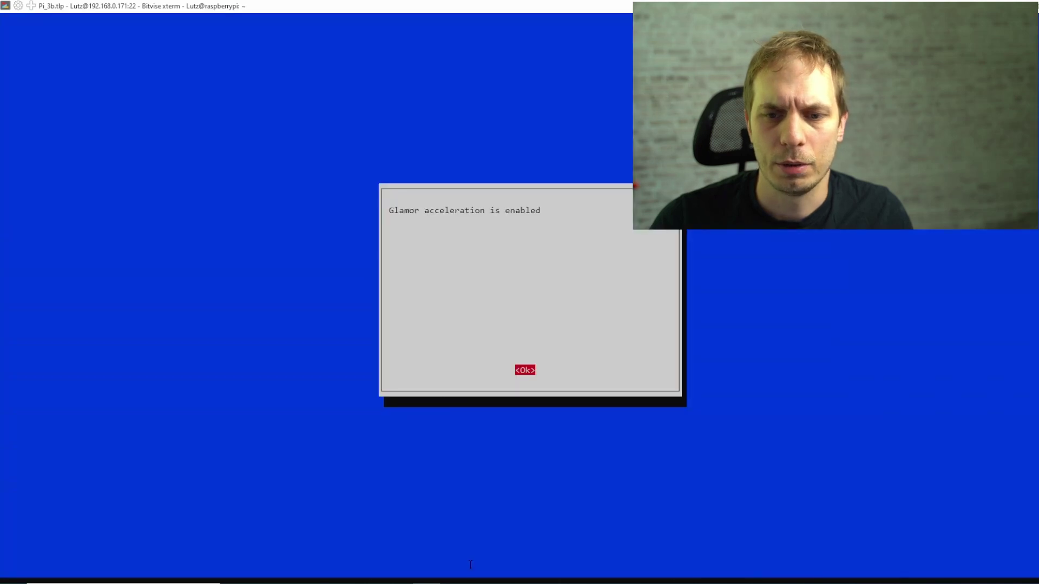
{"action": "key", "text": "Return"}
{"action": "key", "text": "Tab"}
{"action": "key", "text": "Tab"}
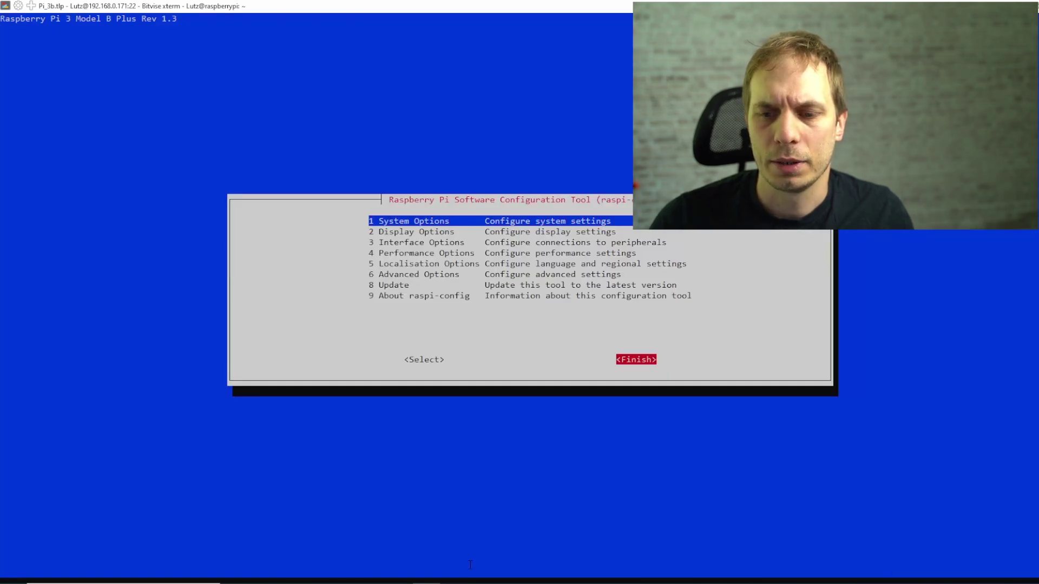
{"action": "key", "text": "Return"}
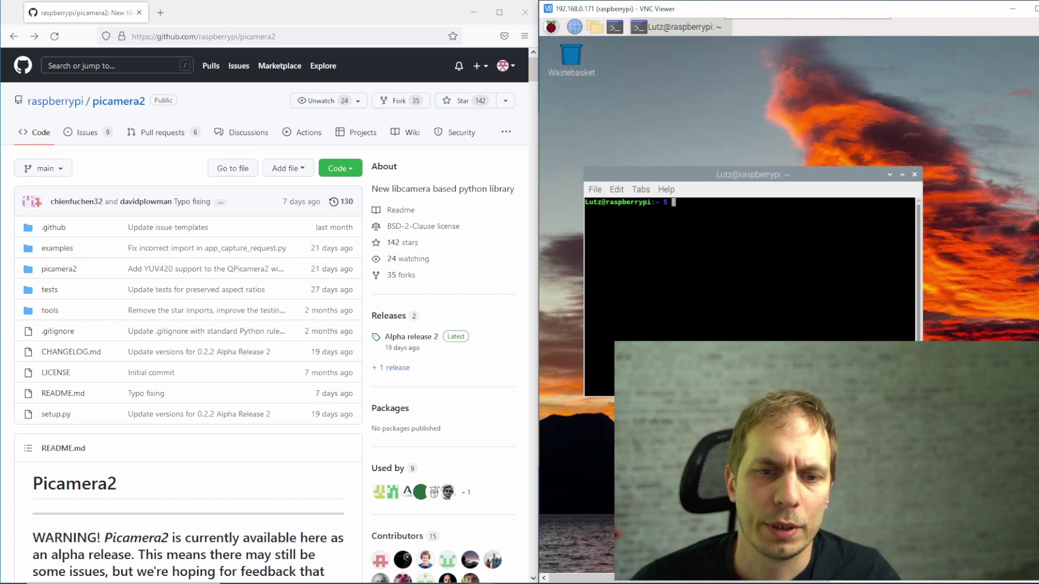
{"action": "left_click", "coordinate": [340, 168]}
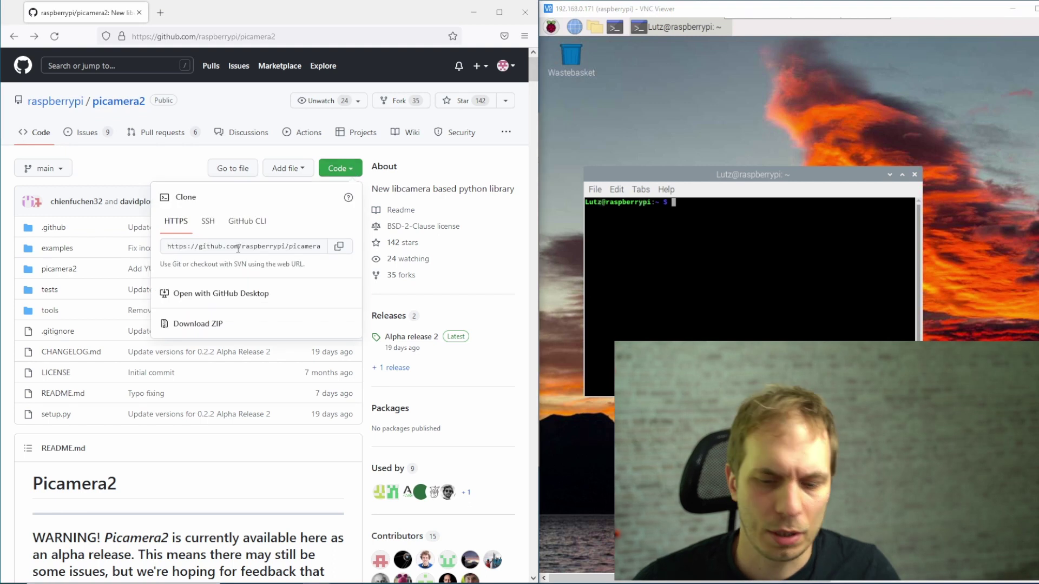
{"action": "left_click", "coordinate": [339, 247]}
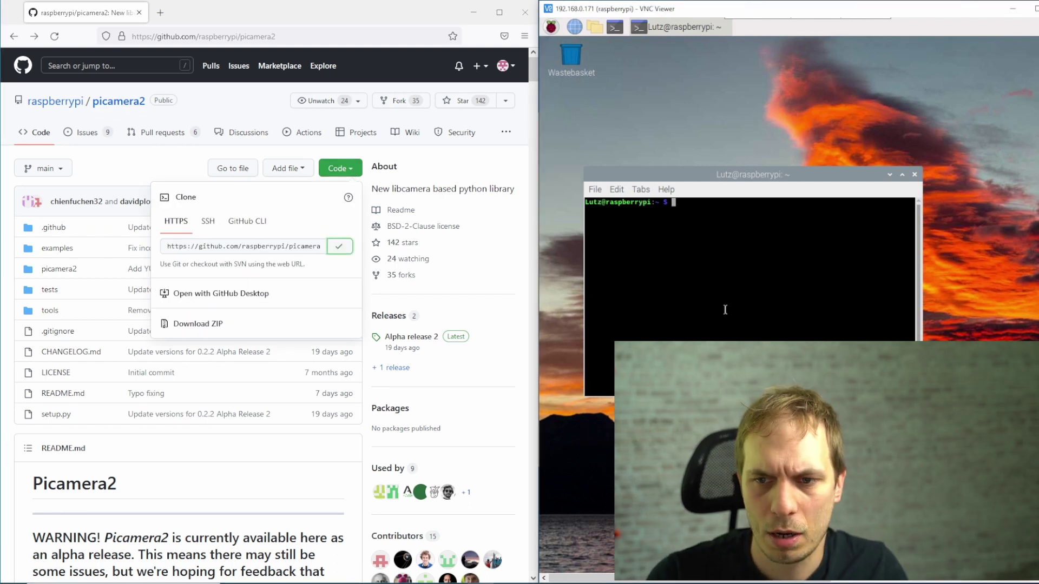
{"action": "type", "text": "git clone"}
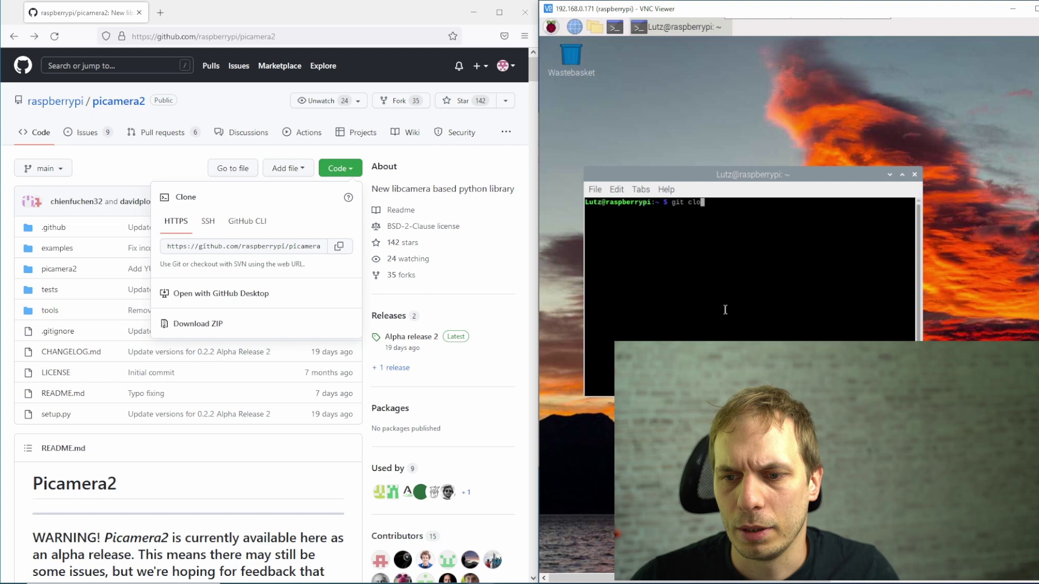
{"action": "right_click", "coordinate": [724, 310]}
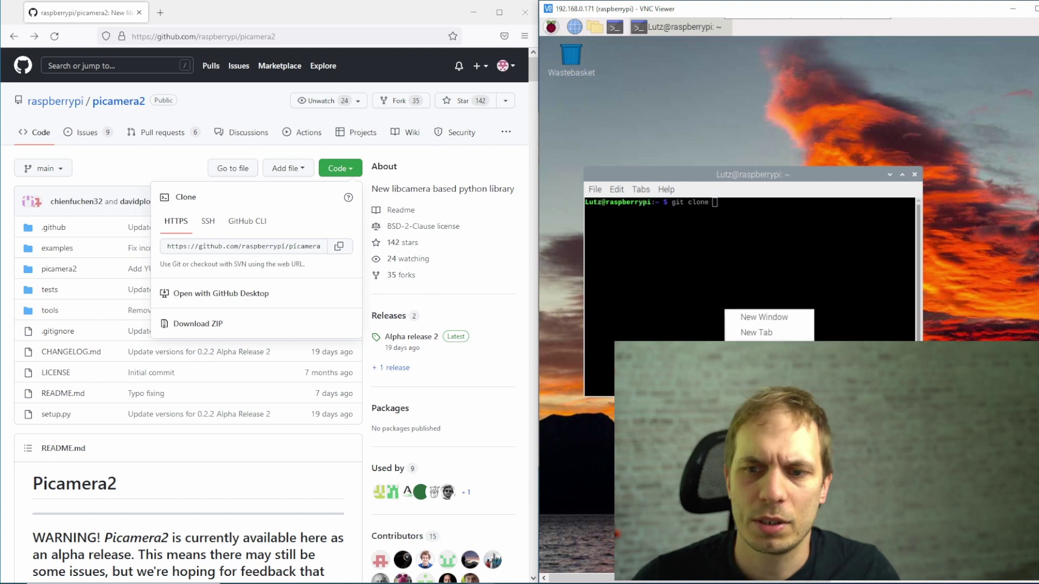
{"action": "left_click", "coordinate": [746, 371]}
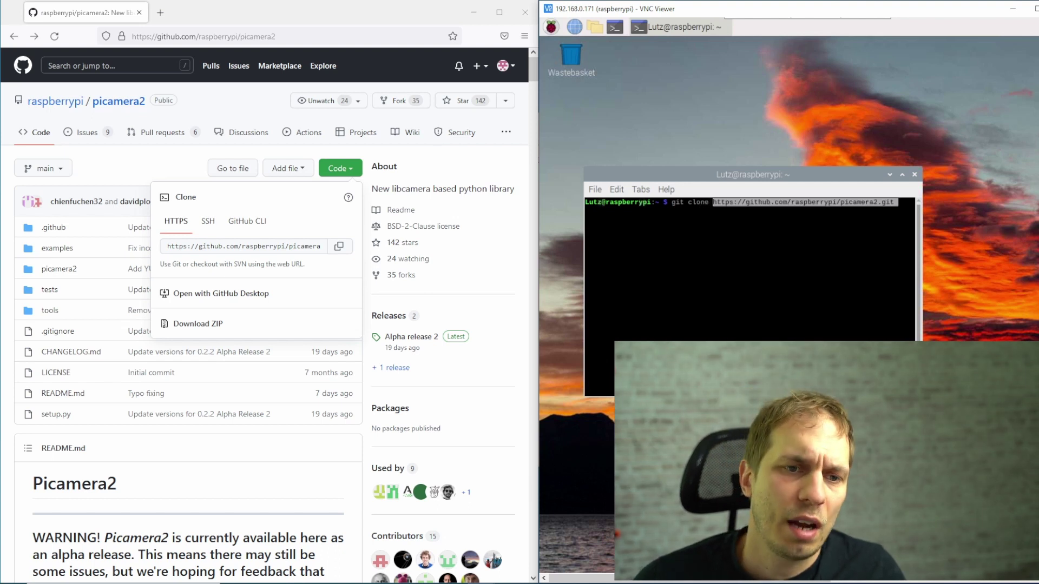
{"action": "key", "text": "Return"}
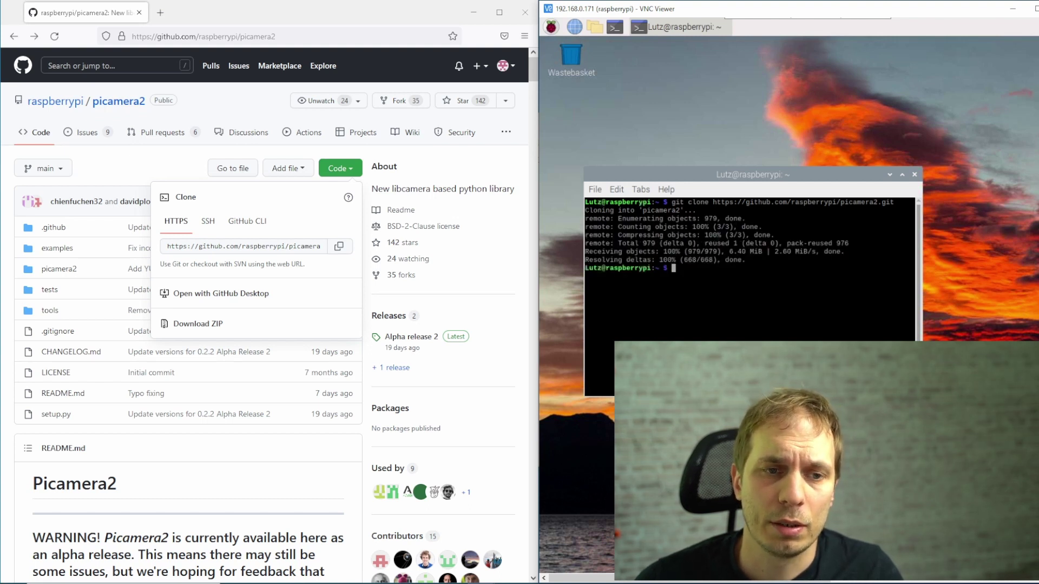
- Copy 'from picamera2 import Picamera2' and 'picam2 = Picamera2()' from the Opening the Camera section
{"action": "left_click", "coordinate": [122, 168]}
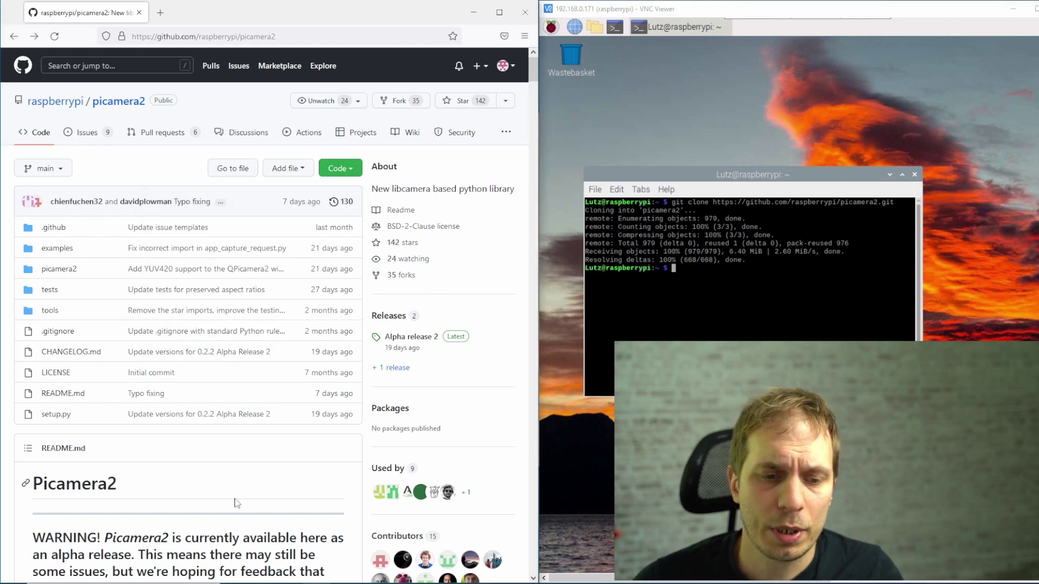
{"action": "scroll", "coordinate": [237, 503], "scroll_direction": "down", "scroll_amount": 20}
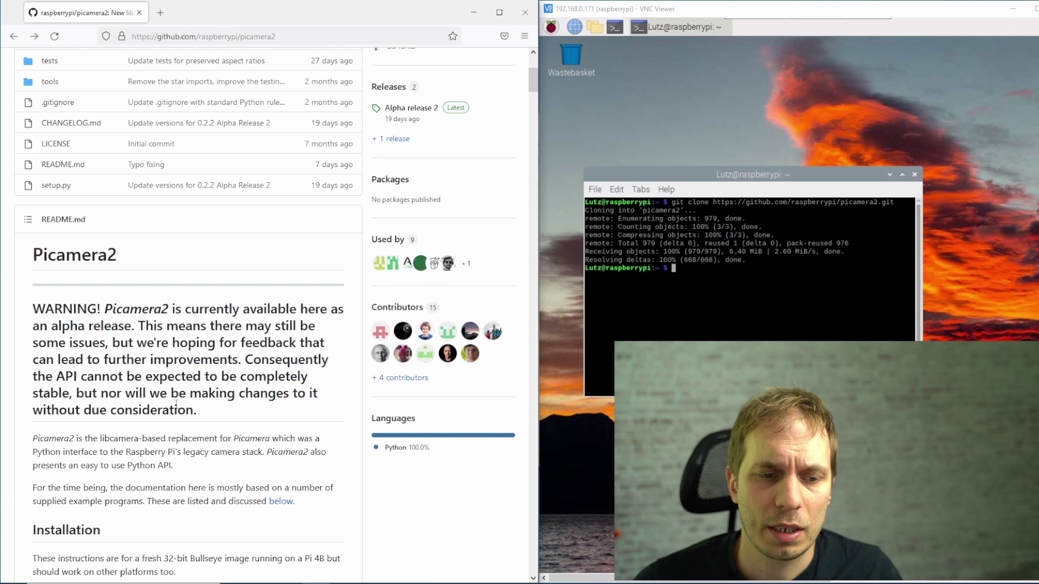
{"action": "scroll", "coordinate": [174, 396], "scroll_direction": "down", "scroll_amount": 20}
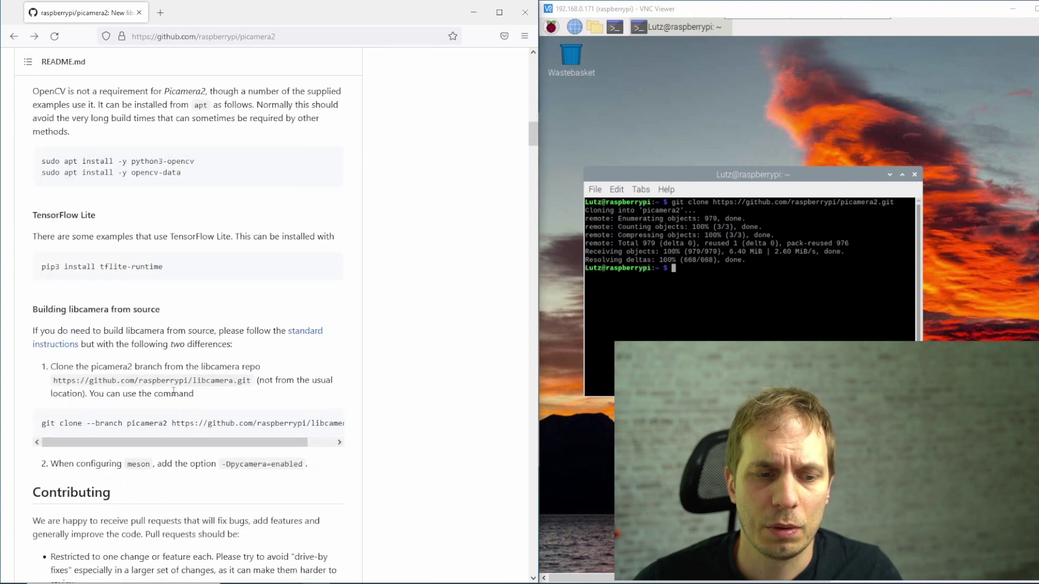
{"action": "scroll", "coordinate": [145, 393], "scroll_direction": "down", "scroll_amount": 1}
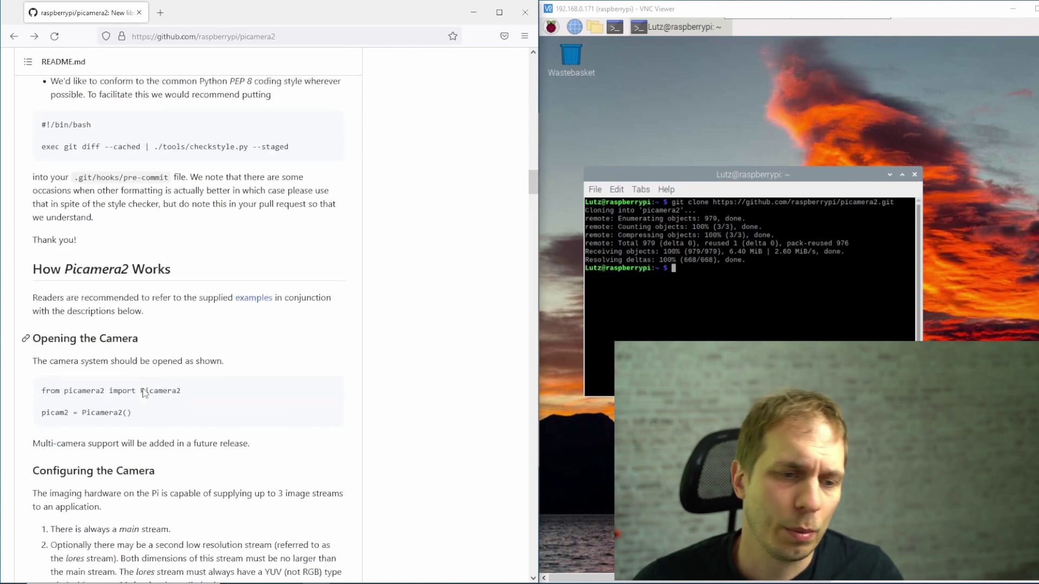
{"action": "left_click_drag", "start_coordinate": [132, 402], "coordinate": [42, 373]}
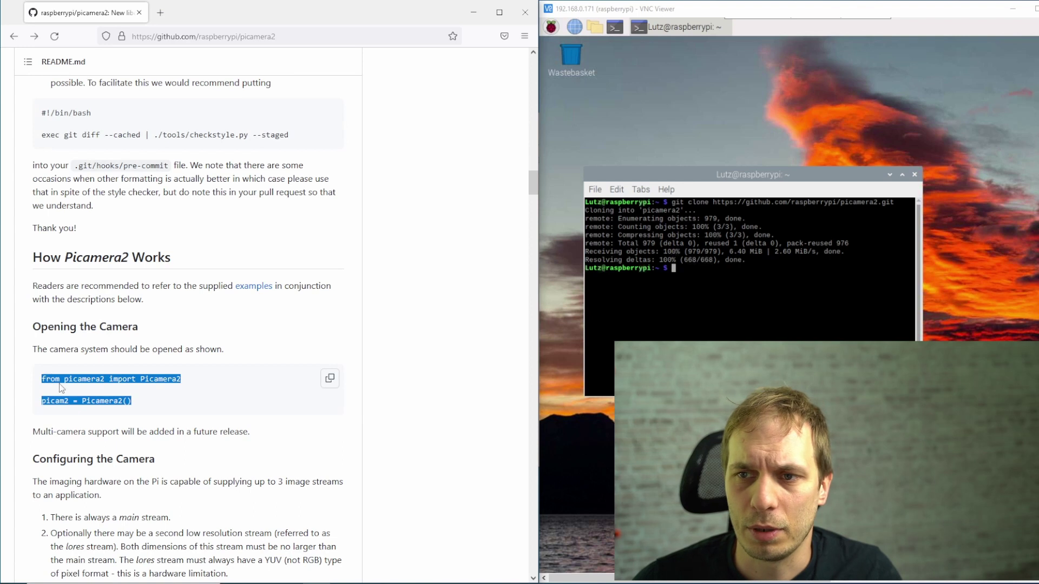
{"action": "right_click", "coordinate": [61, 387]}
{"action": "left_click", "coordinate": [81, 395]}
{"action": "left_click", "coordinate": [845, 131]}
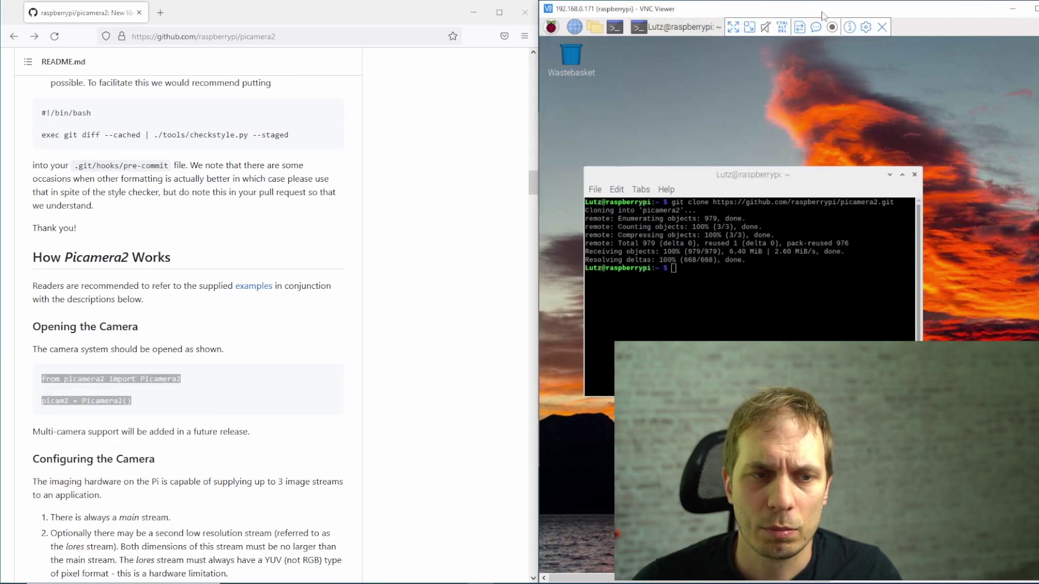
- Maximize the Pi remote desktop and launch Thonny from the applications menu
{"action": "double_click", "coordinate": [821, 15]}
{"action": "left_click", "coordinate": [51, 27]}
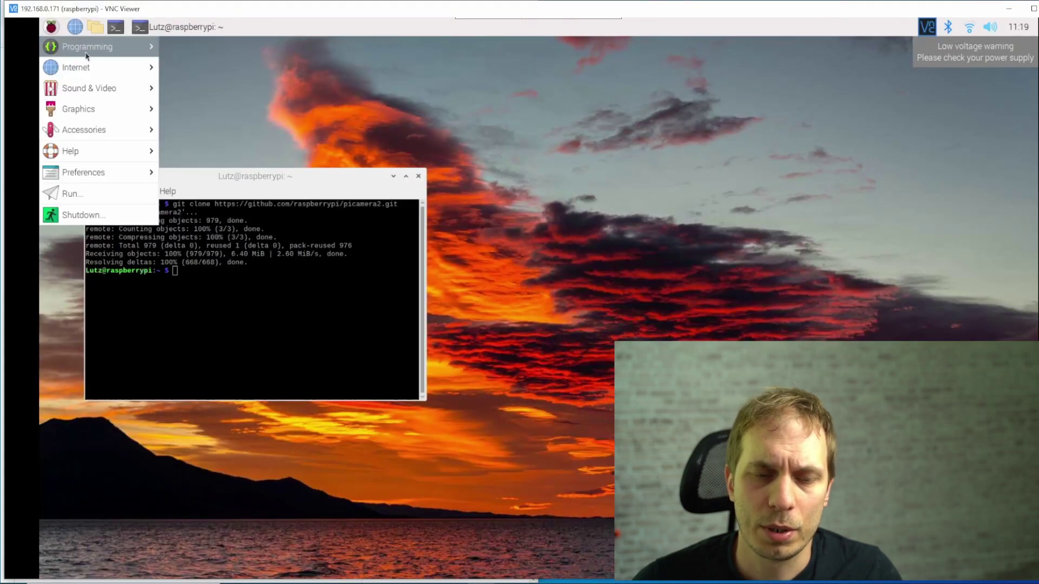
{"action": "mouse_move", "coordinate": [86, 56]}
{"action": "left_click", "coordinate": [228, 64]}
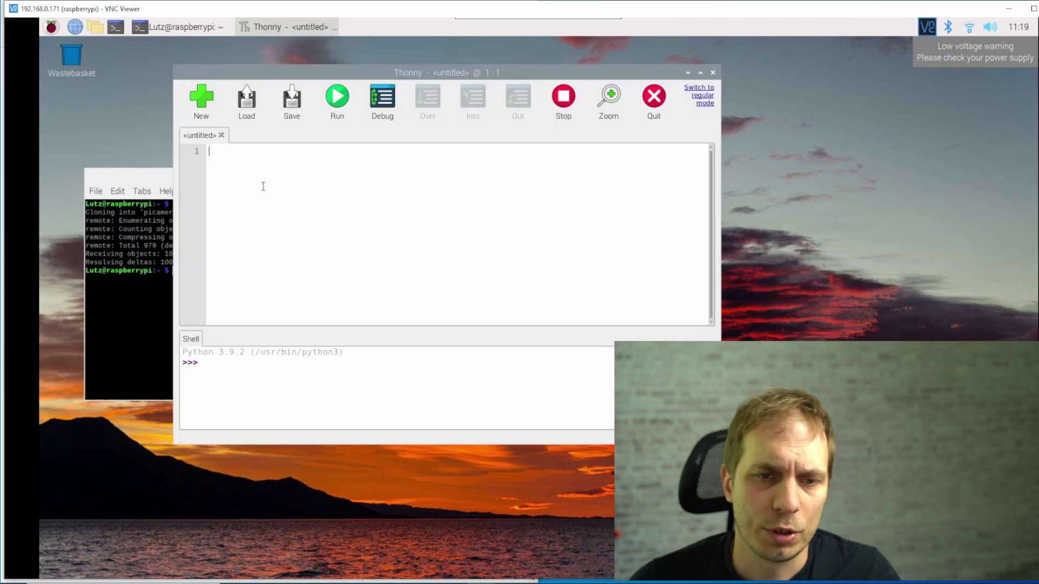
- Paste the two Picamera2 lines into the new script and bring up Save as
{"action": "right_click", "coordinate": [263, 185]}
{"action": "left_click", "coordinate": [310, 257]}
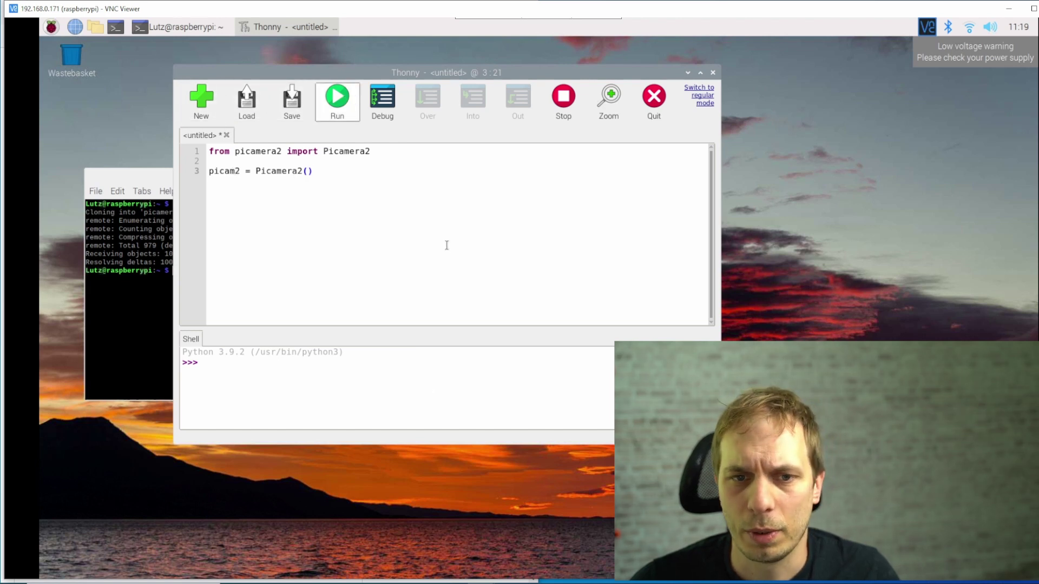
{"action": "key", "text": "ctrl+s"}
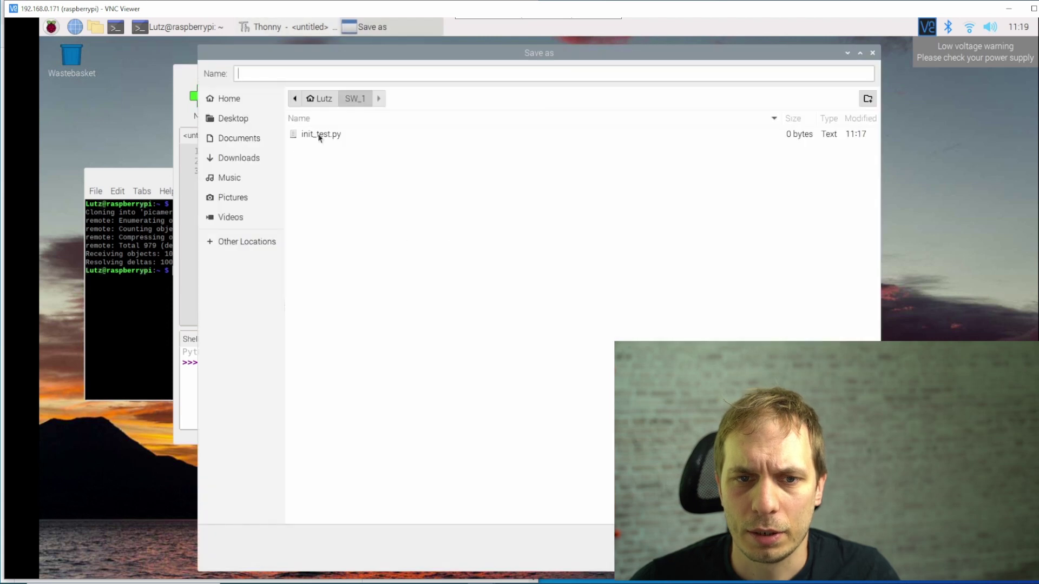
- Save the script over the existing init_test.py in SW_1
{"action": "left_click", "coordinate": [317, 136]}
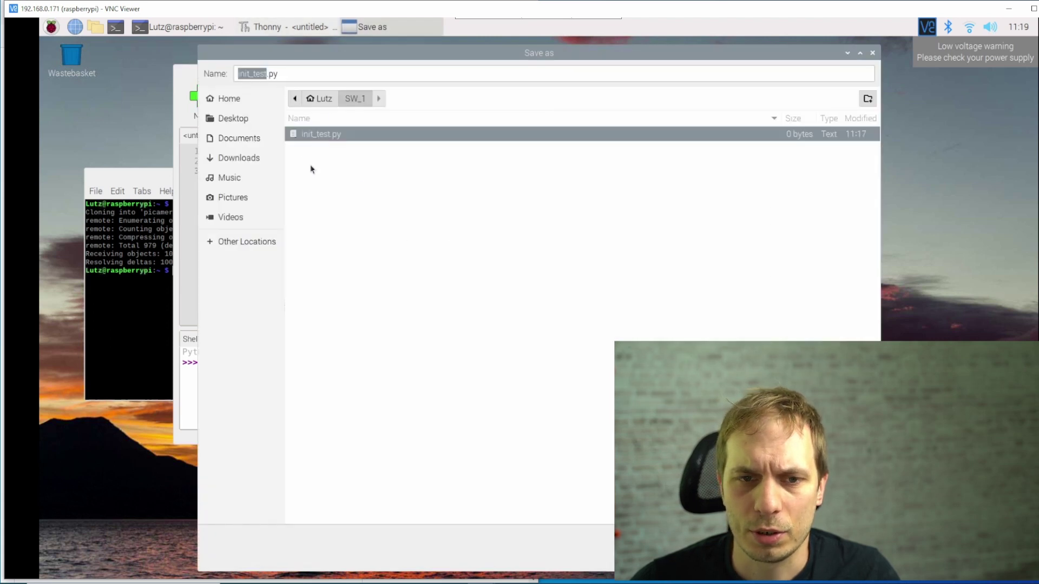
{"action": "key", "text": "Return"}
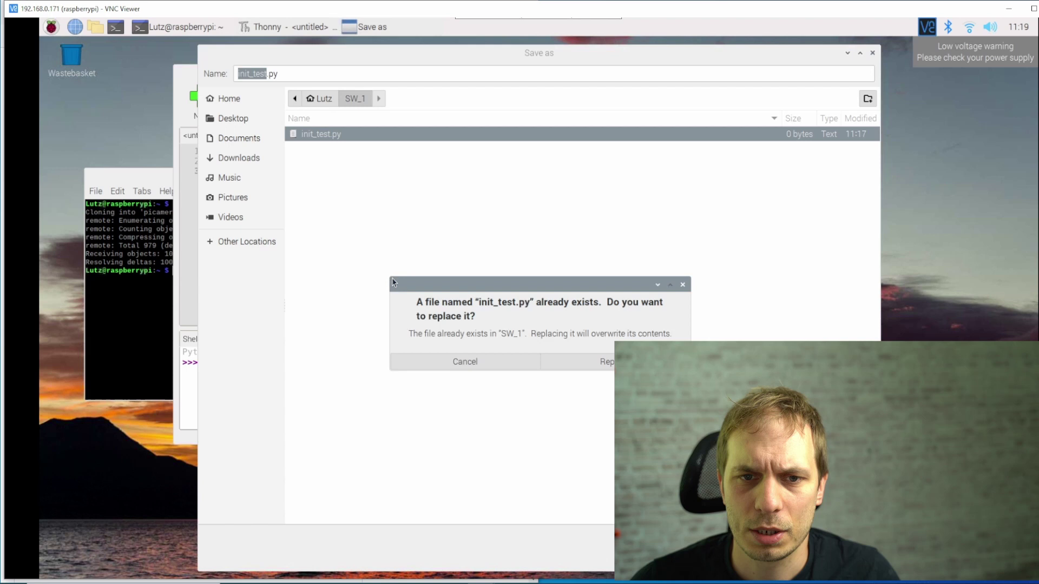
{"action": "left_click", "coordinate": [597, 360]}
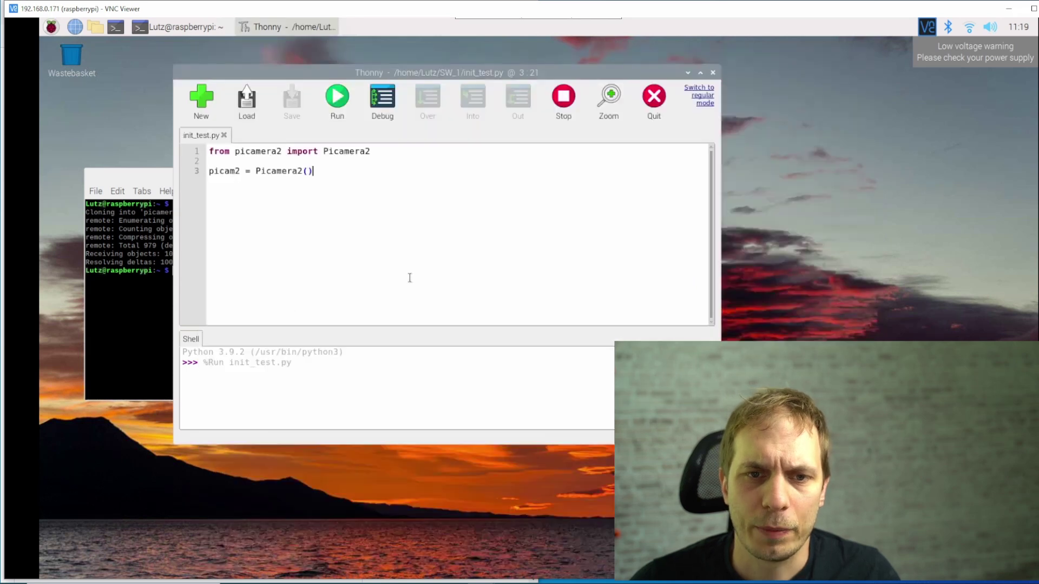
- Run init_test.py and highlight the ERROR CameraSensor message in the Shell output
{"action": "left_click", "coordinate": [338, 98]}
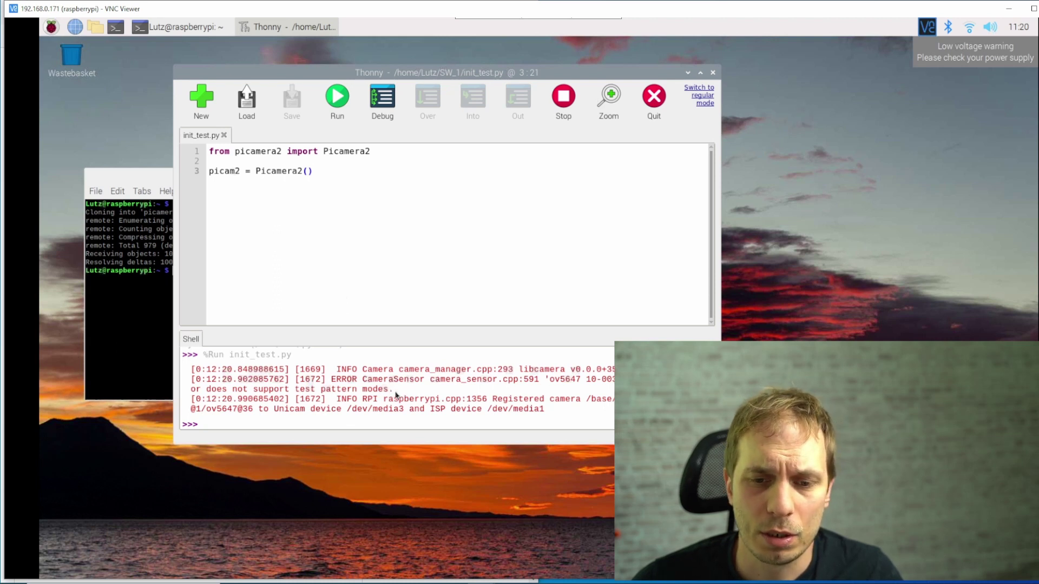
{"action": "left_click_drag", "start_coordinate": [393, 390], "coordinate": [331, 379]}
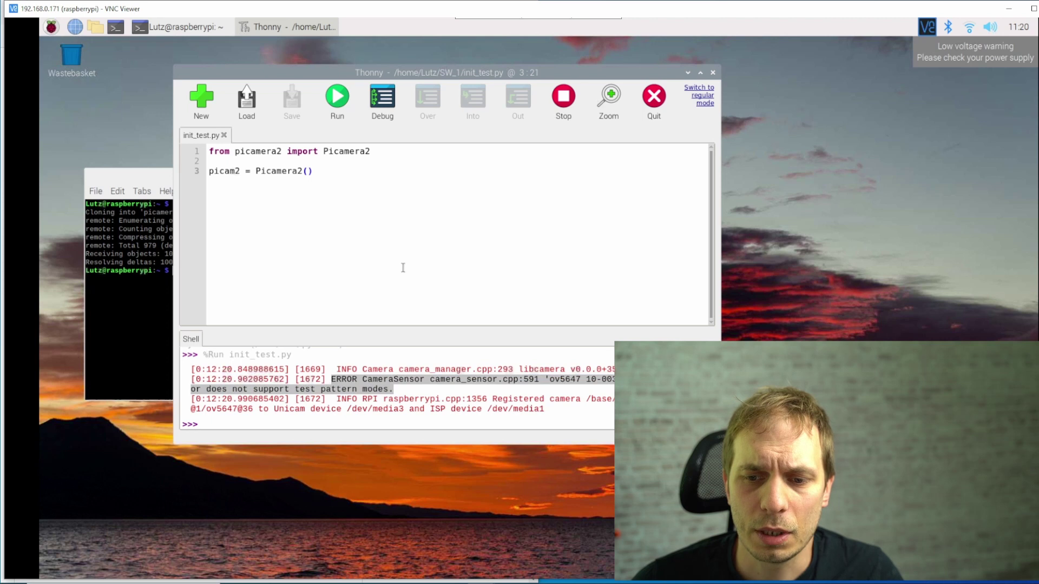
{"action": "left_click", "coordinate": [560, 413]}
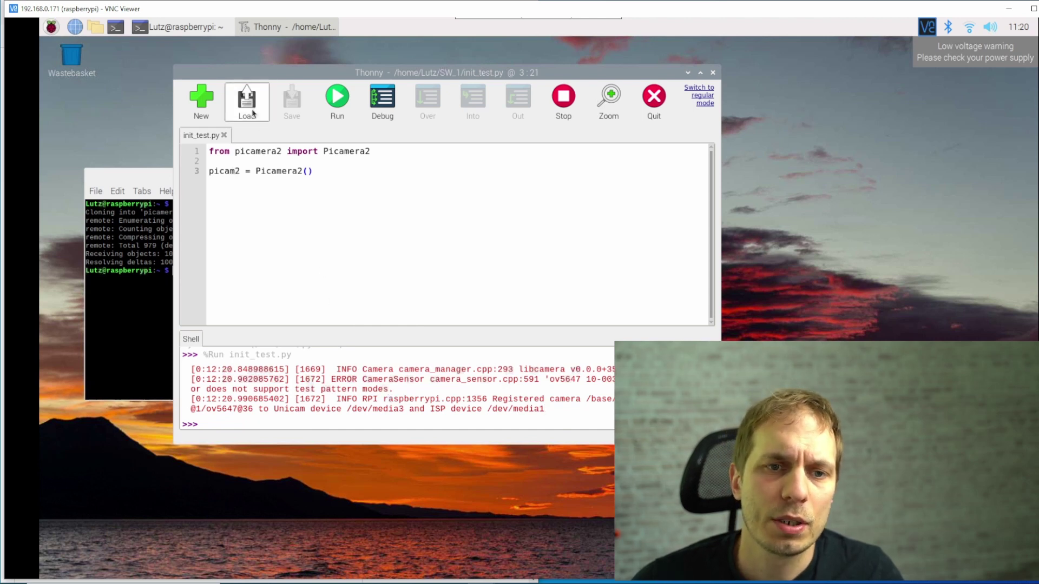
- Bring up the Open file dialog and navigate from the home folder into picamera2 > examples
{"action": "left_click", "coordinate": [232, 214]}
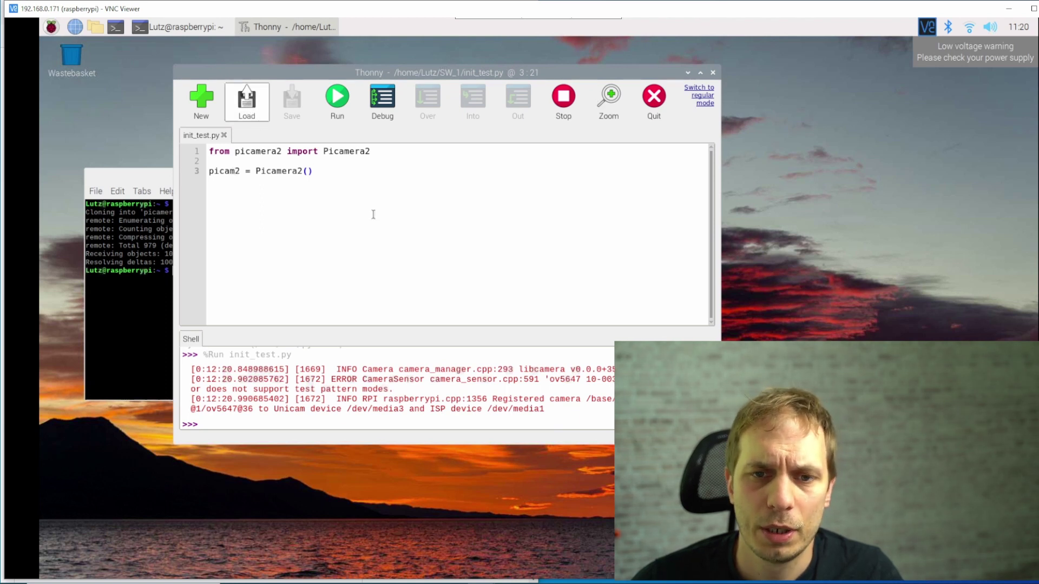
{"action": "key", "text": "ctrl+o"}
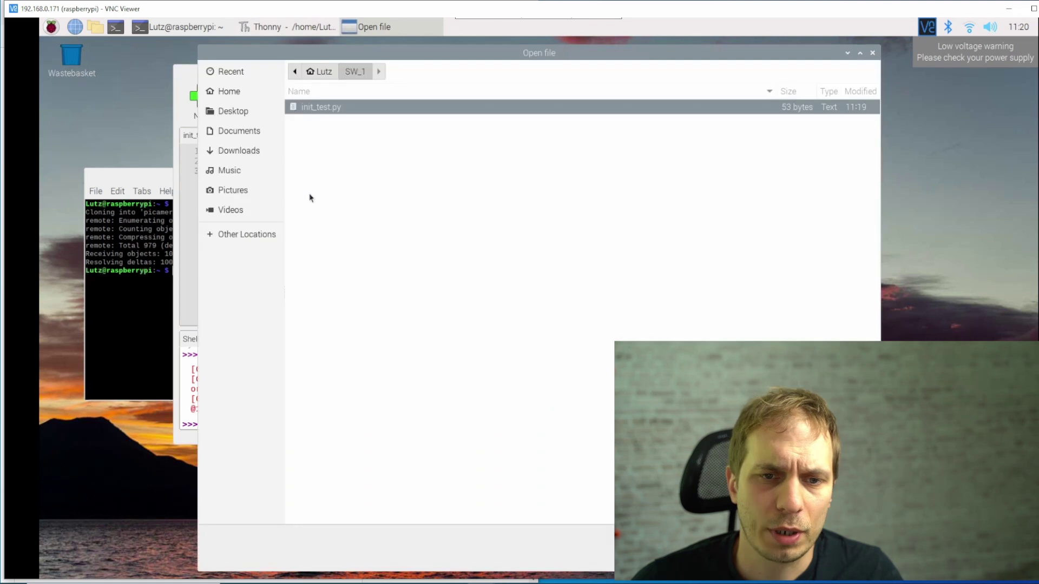
{"action": "left_click", "coordinate": [331, 68]}
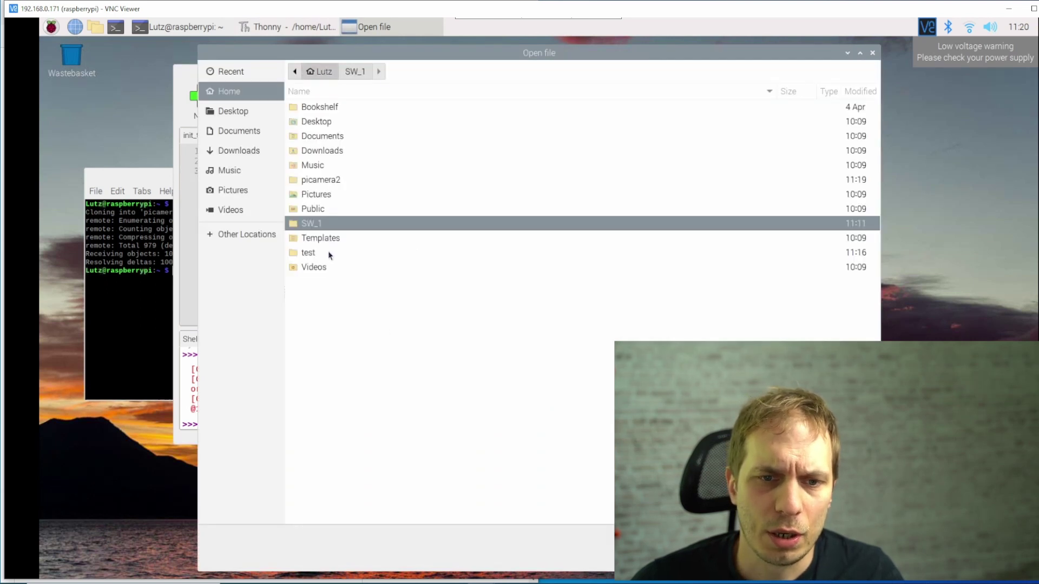
{"action": "double_click", "coordinate": [334, 182]}
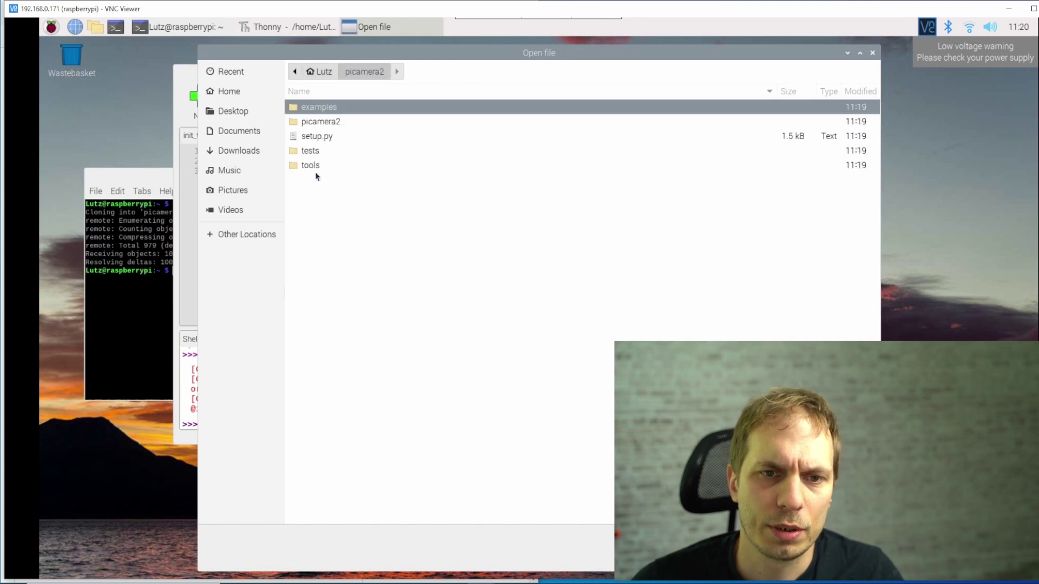
{"action": "double_click", "coordinate": [336, 108]}
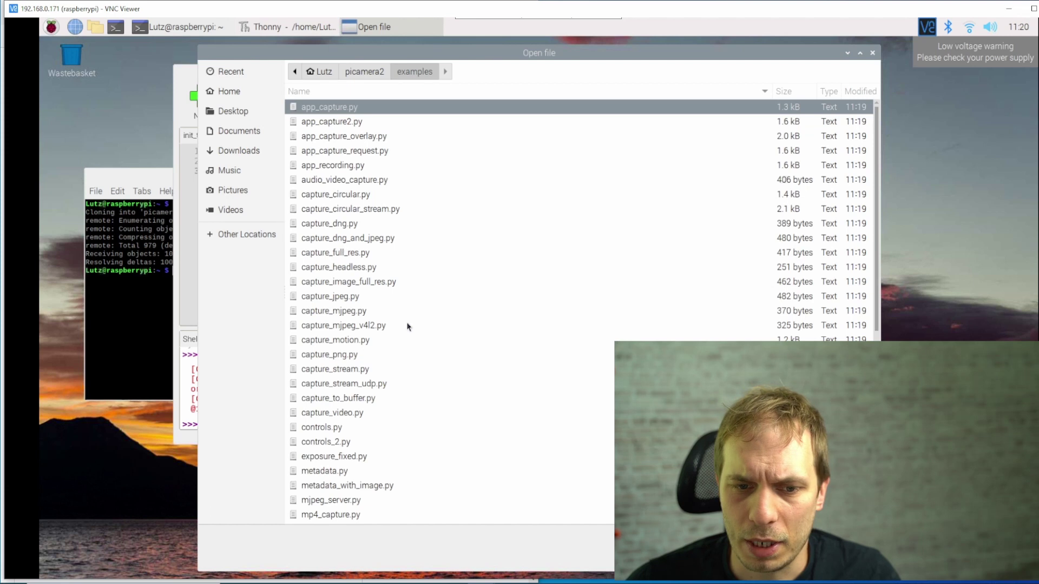
- Filter the examples list with 'fa' and open opencv_face_detect.py in a new tab
{"action": "scroll", "coordinate": [437, 292], "scroll_direction": "down", "scroll_amount": 5}
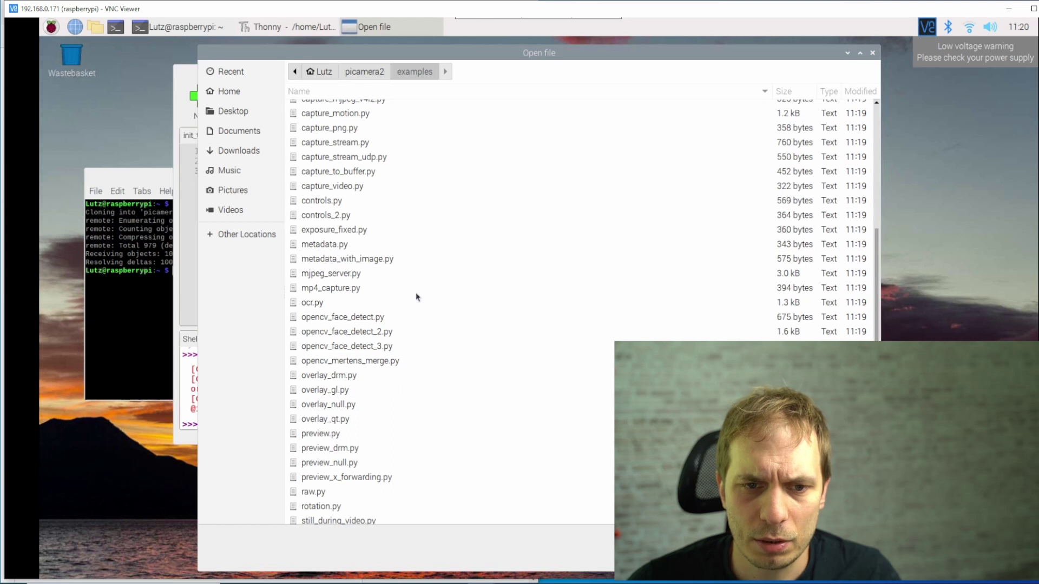
{"action": "scroll", "coordinate": [417, 297], "scroll_direction": "down", "scroll_amount": 1}
{"action": "scroll", "coordinate": [416, 296], "scroll_direction": "up", "scroll_amount": 2}
{"action": "scroll", "coordinate": [418, 296], "scroll_direction": "up", "scroll_amount": 3}
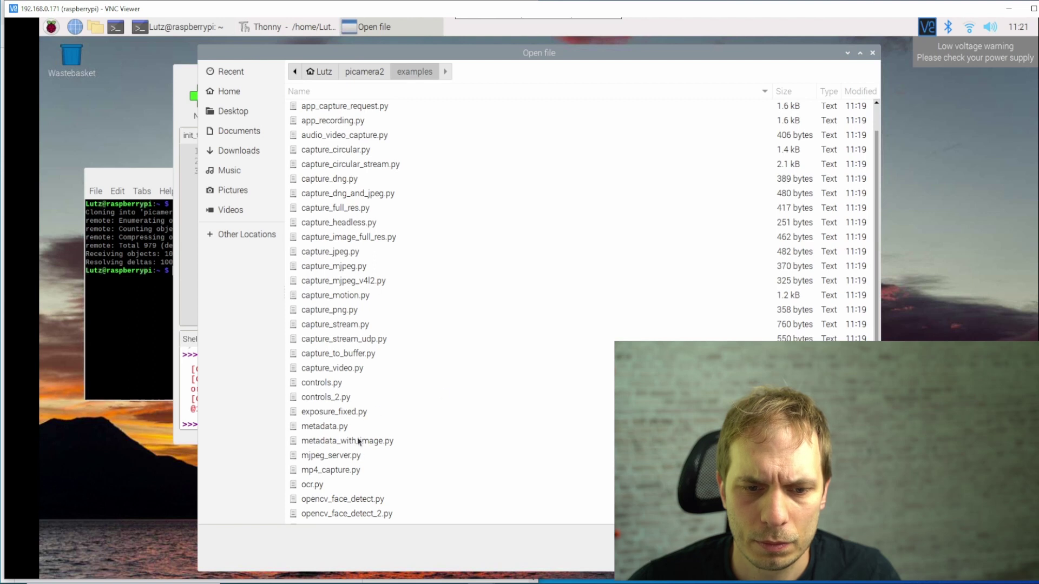
{"action": "scroll", "coordinate": [358, 442], "scroll_direction": "down", "scroll_amount": 5}
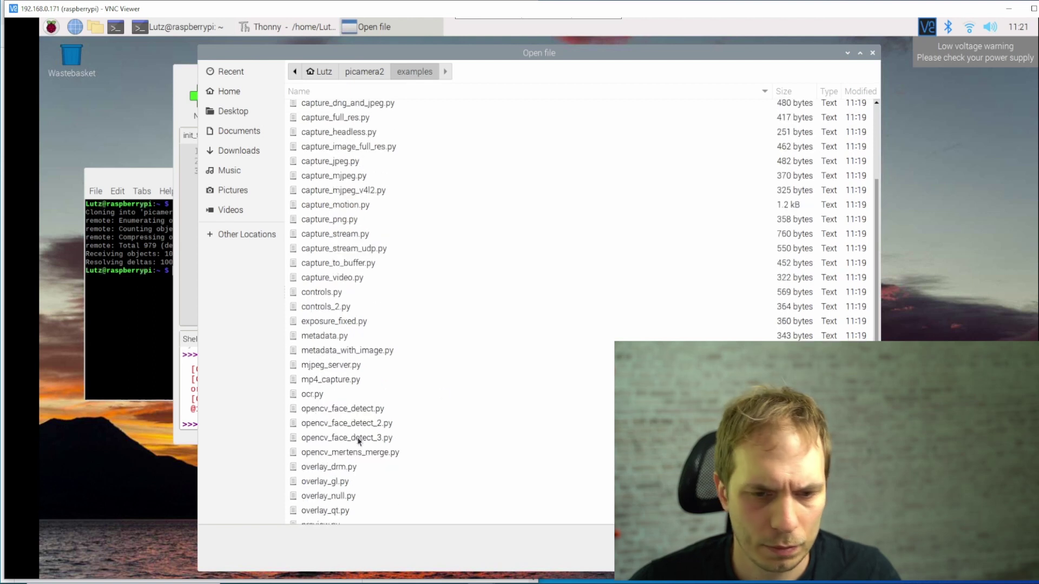
{"action": "left_click", "coordinate": [358, 439]}
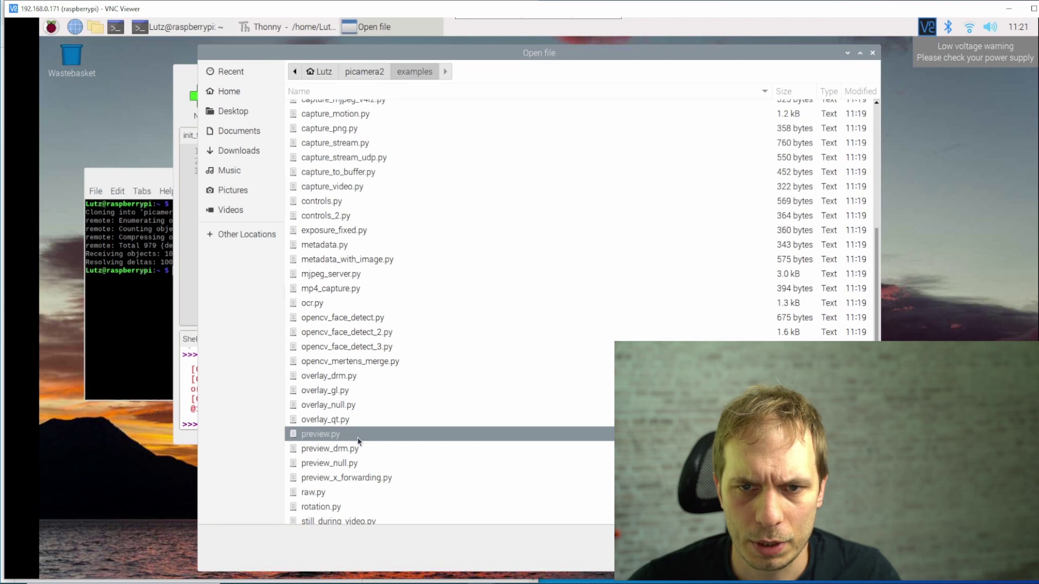
{"action": "type", "text": "fa"}
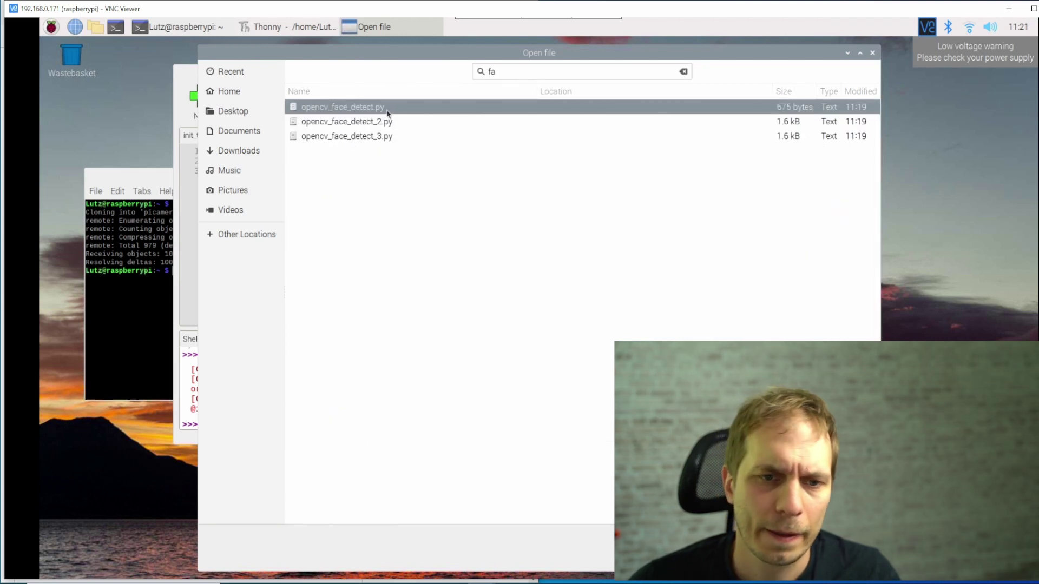
{"action": "key", "text": "Return"}
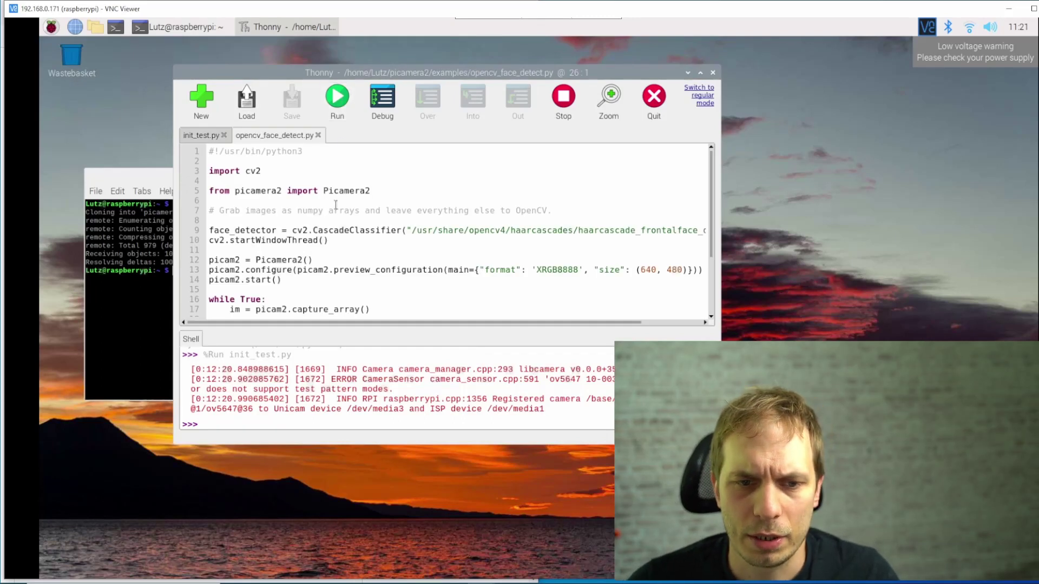
- Run opencv_face_detect.py, move its live Camera window over the code, then stop the script
{"action": "scroll", "coordinate": [334, 265], "scroll_direction": "down", "scroll_amount": 3}
{"action": "scroll", "coordinate": [334, 265], "scroll_direction": "down", "scroll_amount": 1}
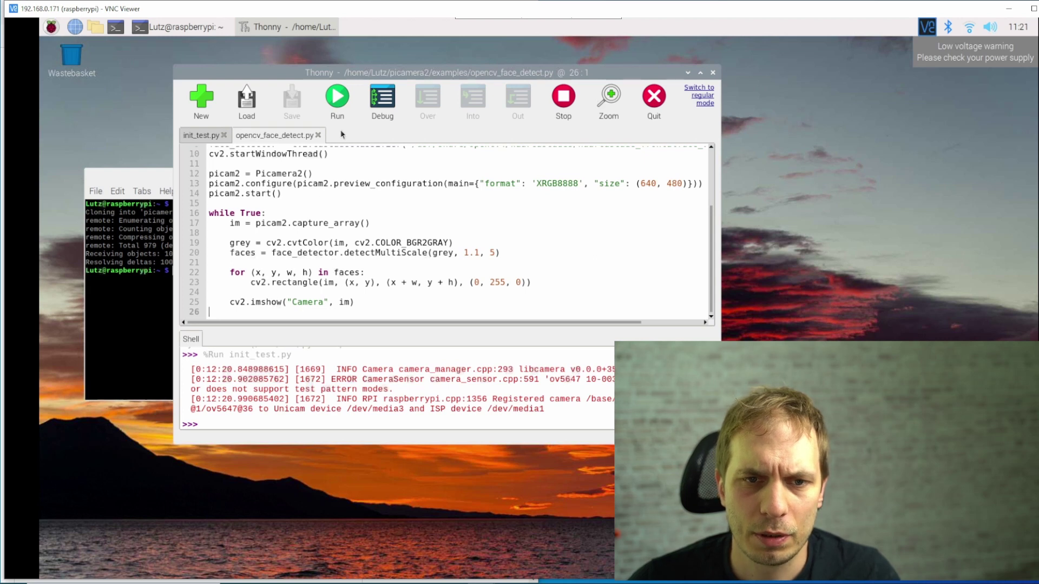
{"action": "left_click", "coordinate": [336, 108]}
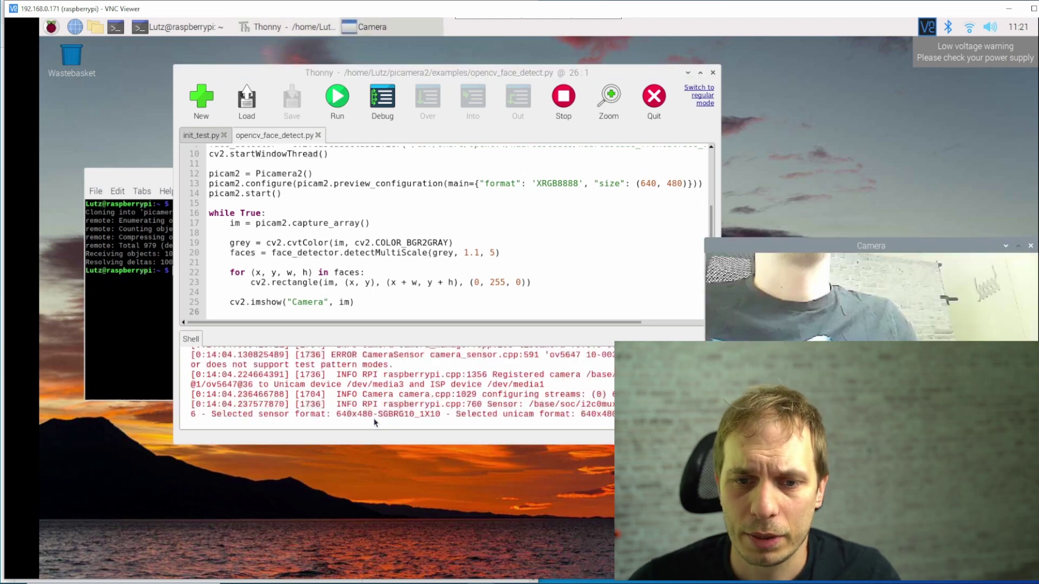
{"action": "left_click_drag", "start_coordinate": [671, 175], "coordinate": [474, 138]}
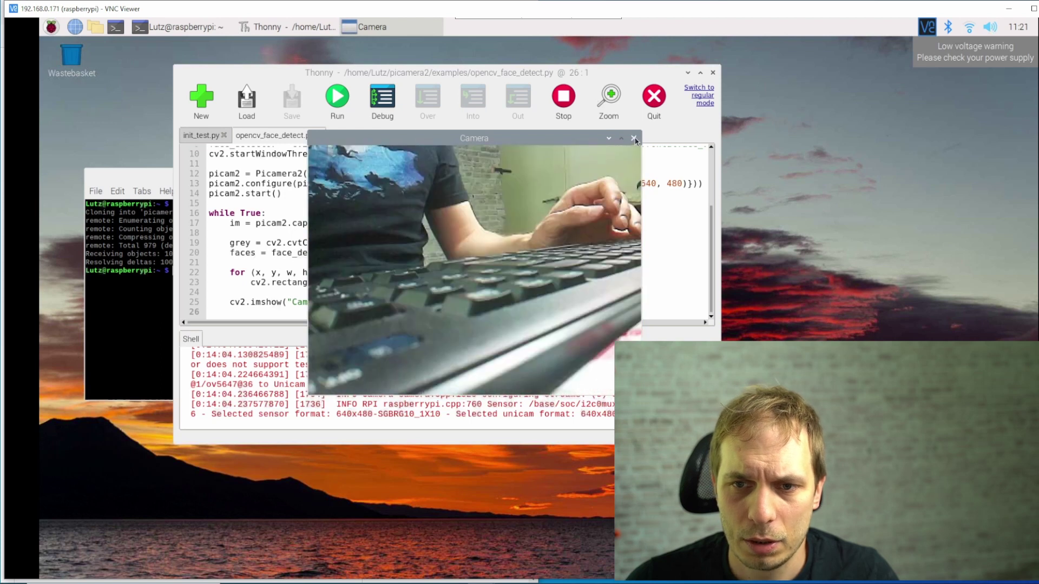
{"action": "left_click", "coordinate": [565, 106]}
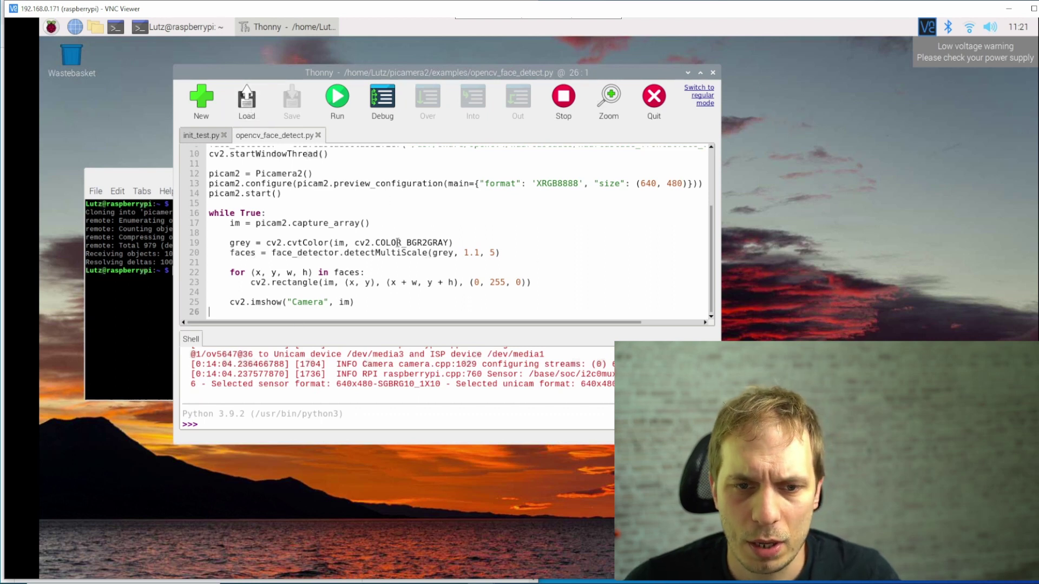
- Open the file browser on picamera2/examples and select capture_stream.py in the list
{"action": "left_click", "coordinate": [243, 120]}
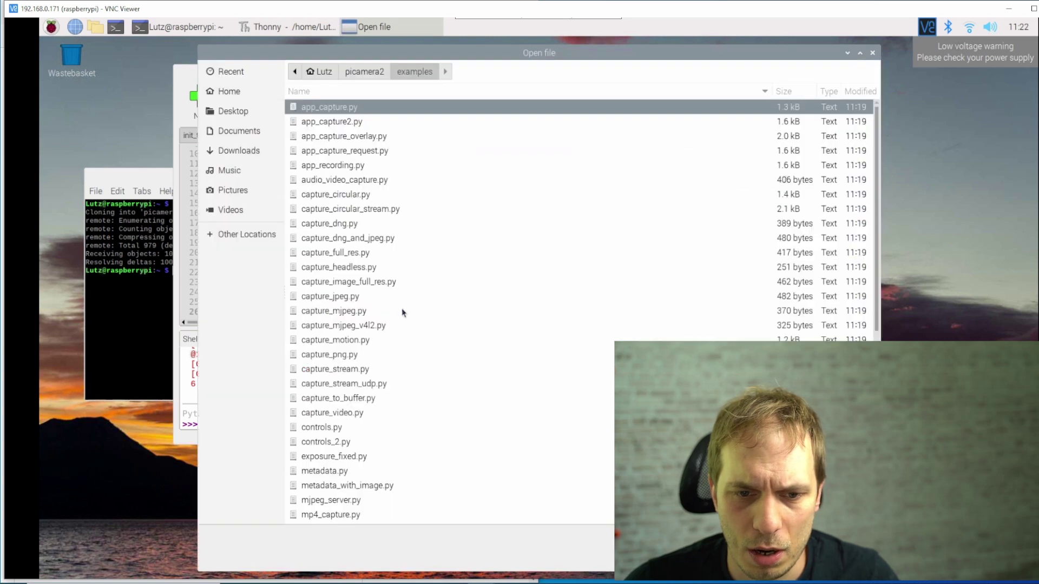
{"action": "left_click", "coordinate": [330, 370]}
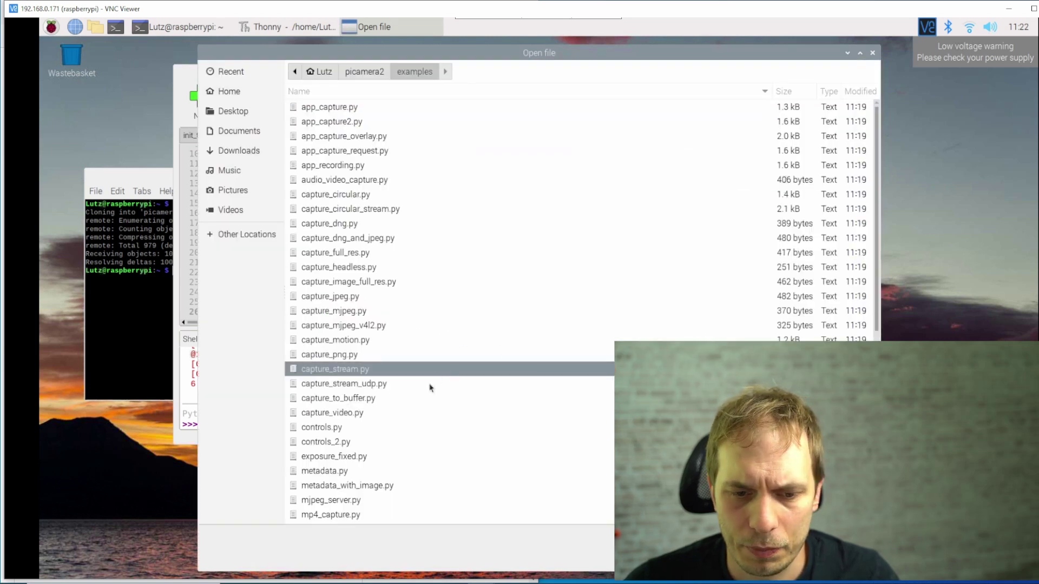
{"action": "scroll", "coordinate": [422, 398], "scroll_direction": "down", "scroll_amount": 3}
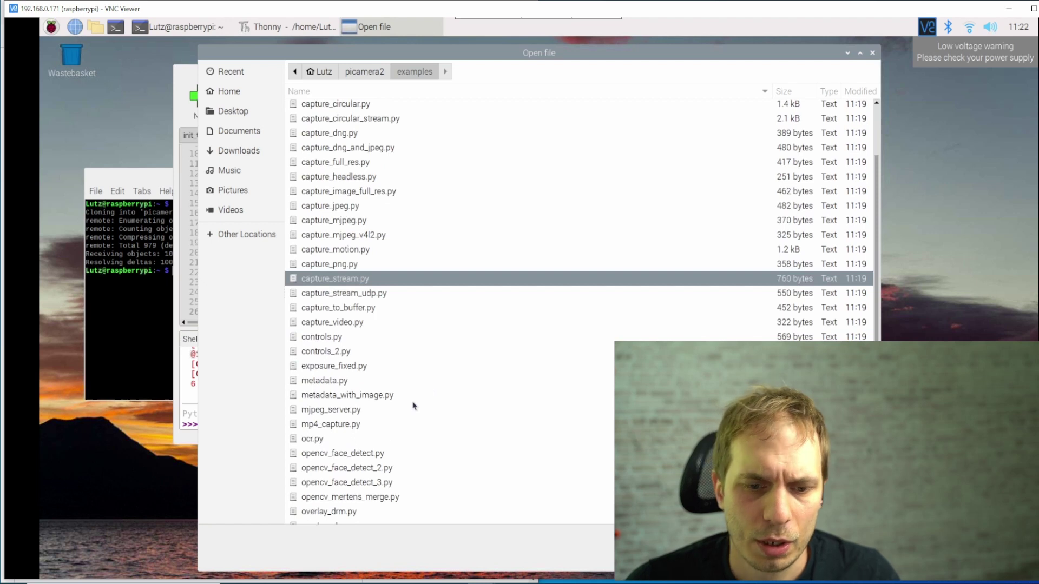
{"action": "scroll", "coordinate": [414, 406], "scroll_direction": "down", "scroll_amount": 3}
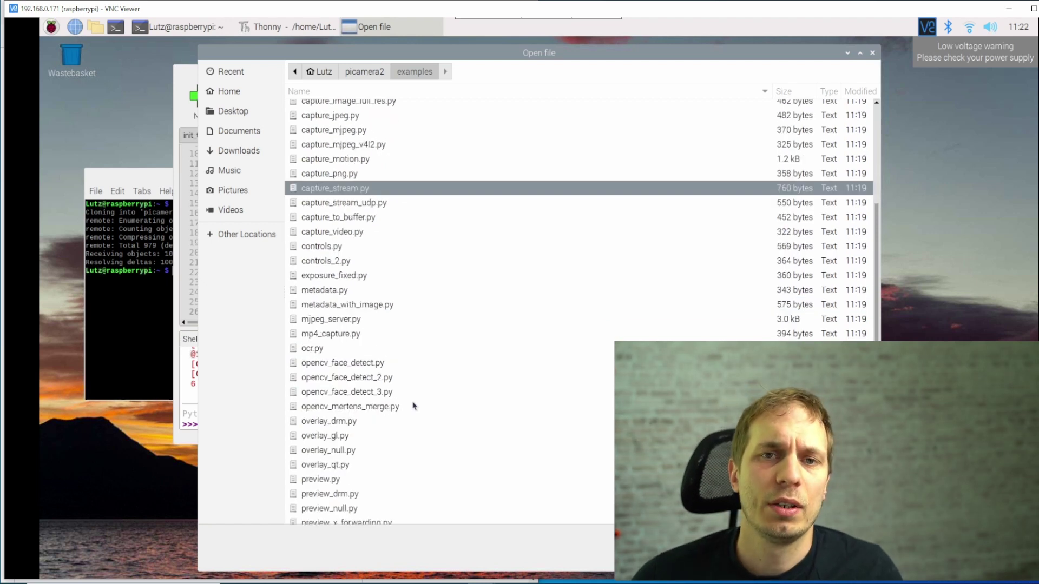